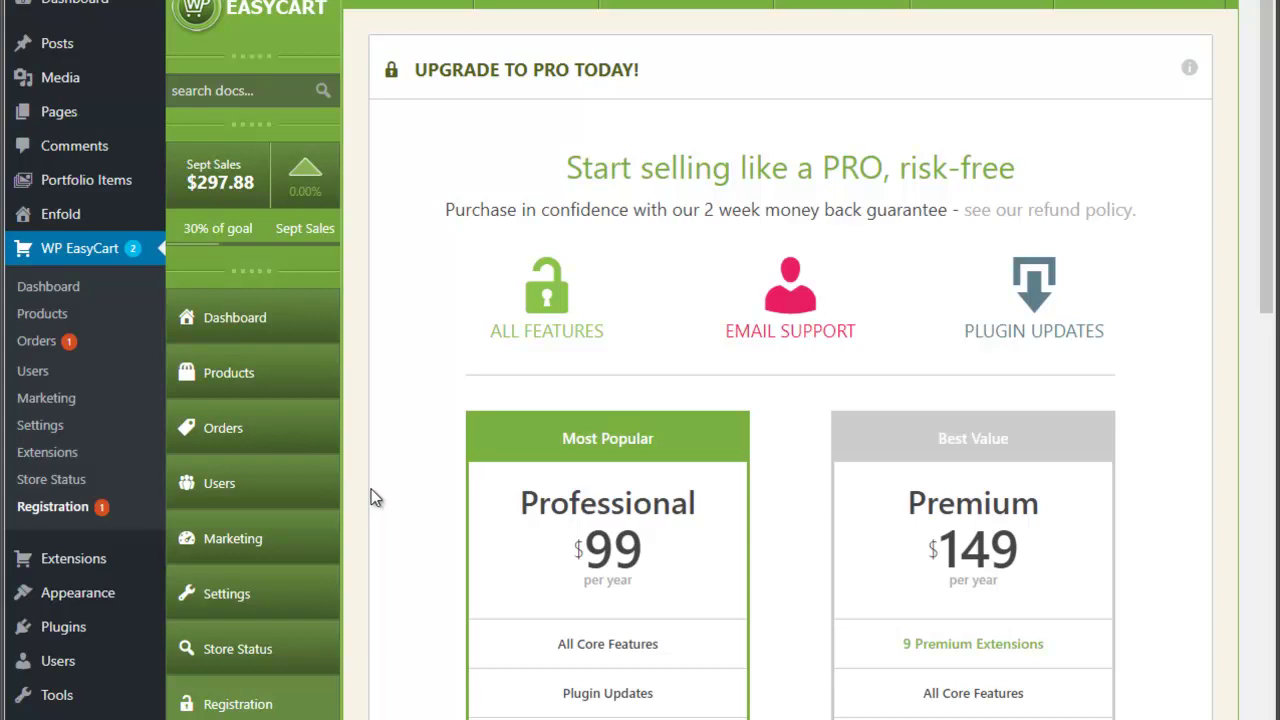
Check that Marketing > Coupons and Registration both still lead only to the Upgrade to Pro pricing.
click(222, 545)
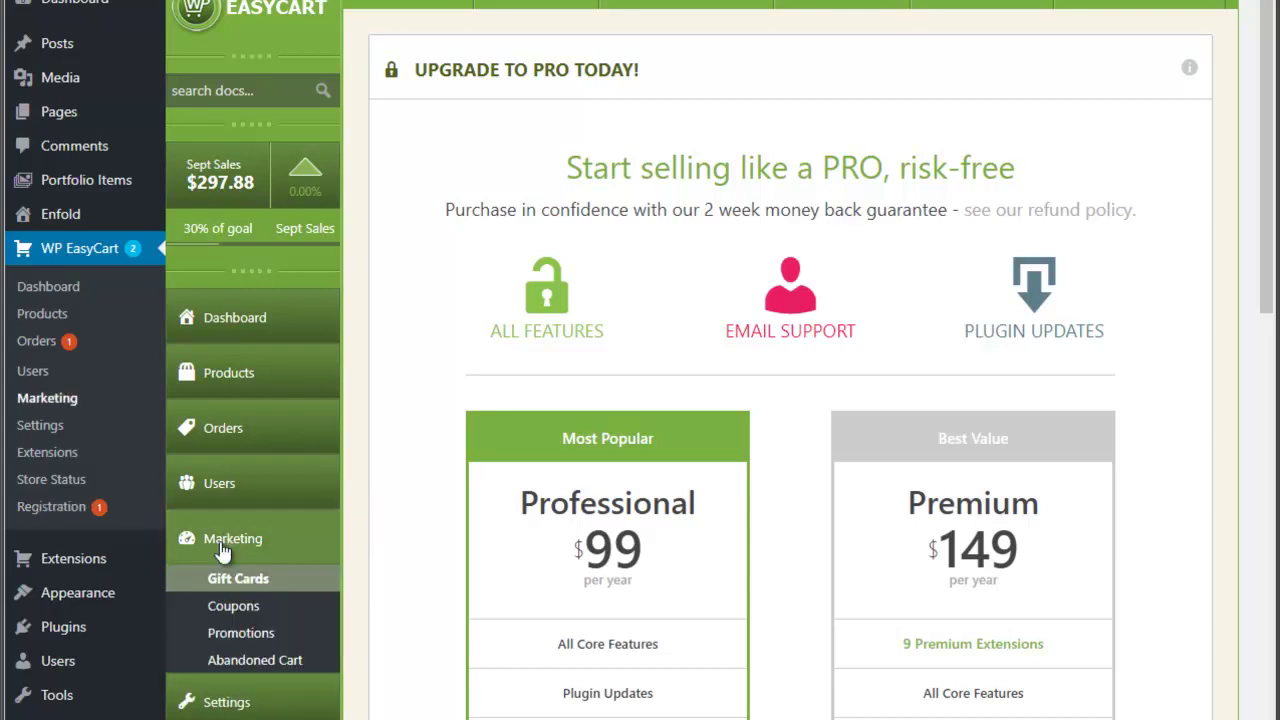
click(246, 612)
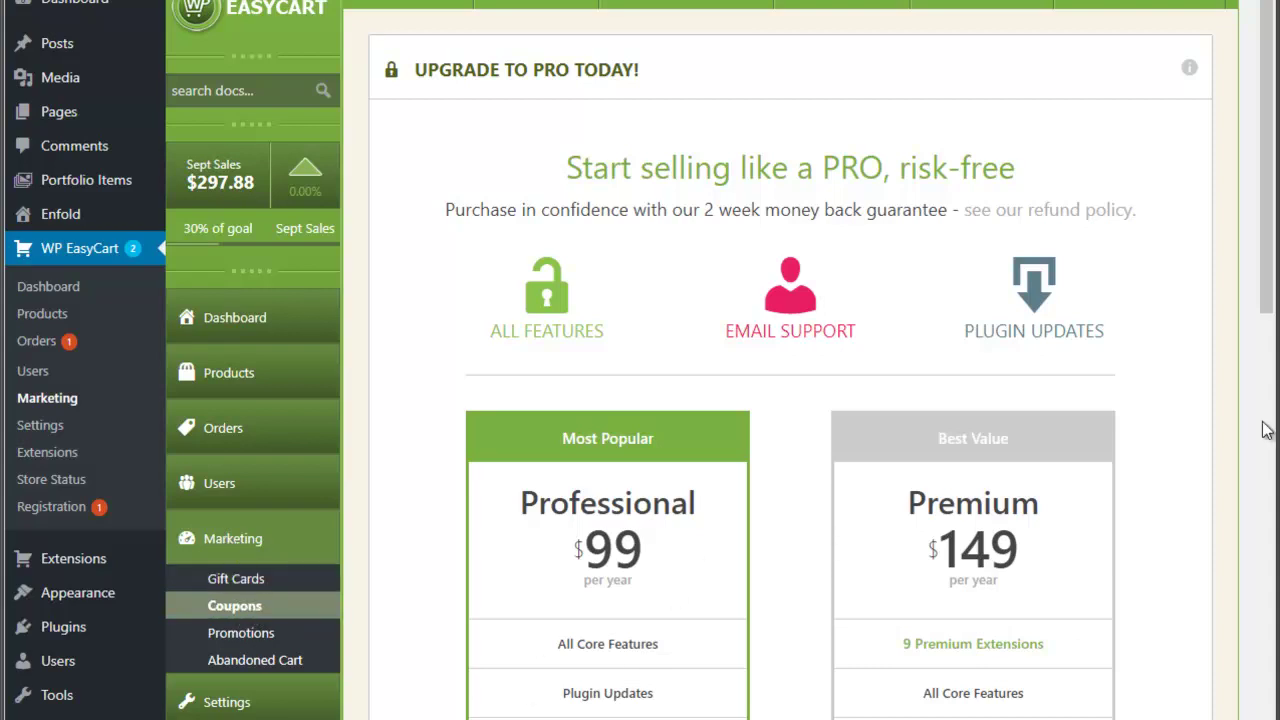
mouse_move(1275, 283)
mouse_down()
mouse_move(1268, 343)
mouse_move(1266, 325)
mouse_up()
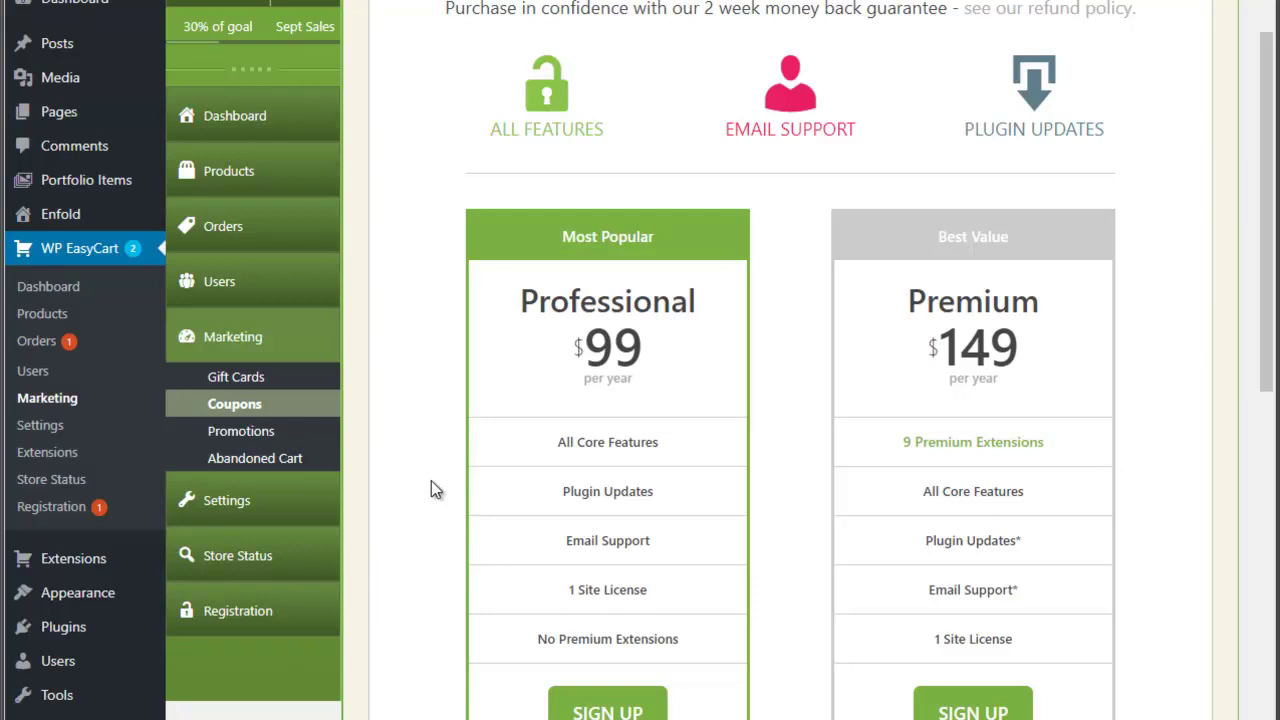
click(245, 612)
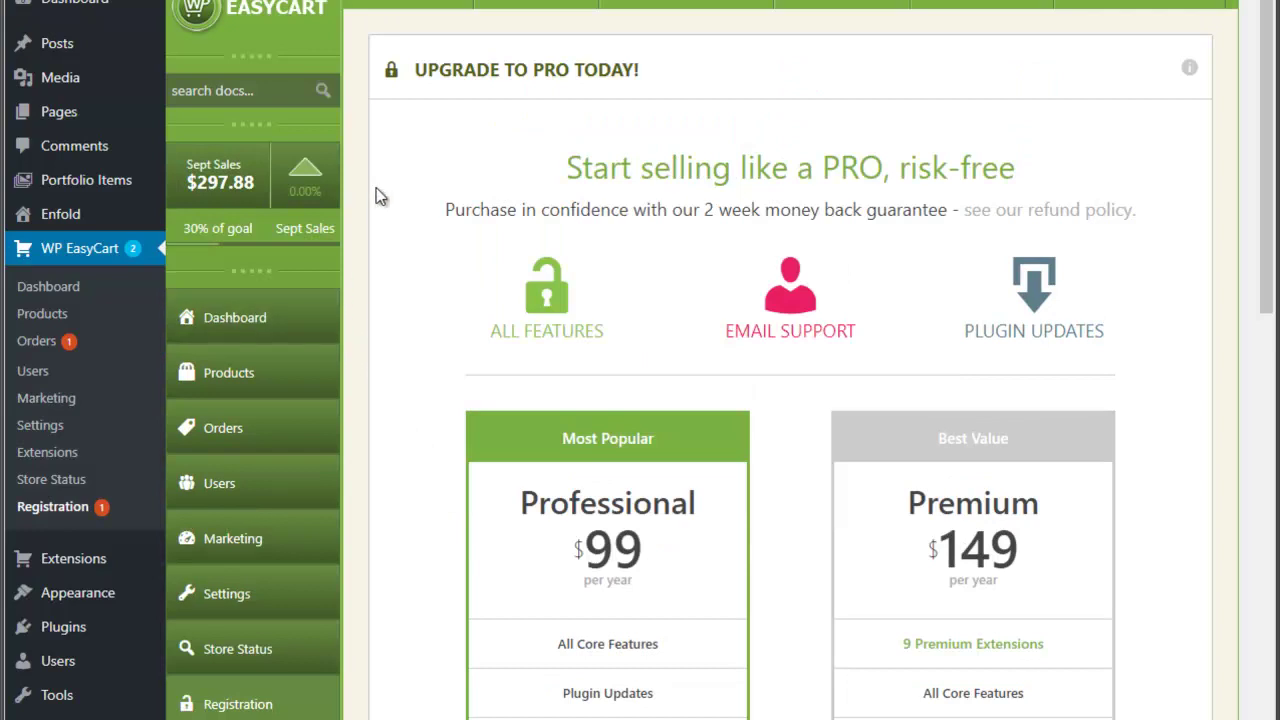
scroll(508, 400, down, 5)
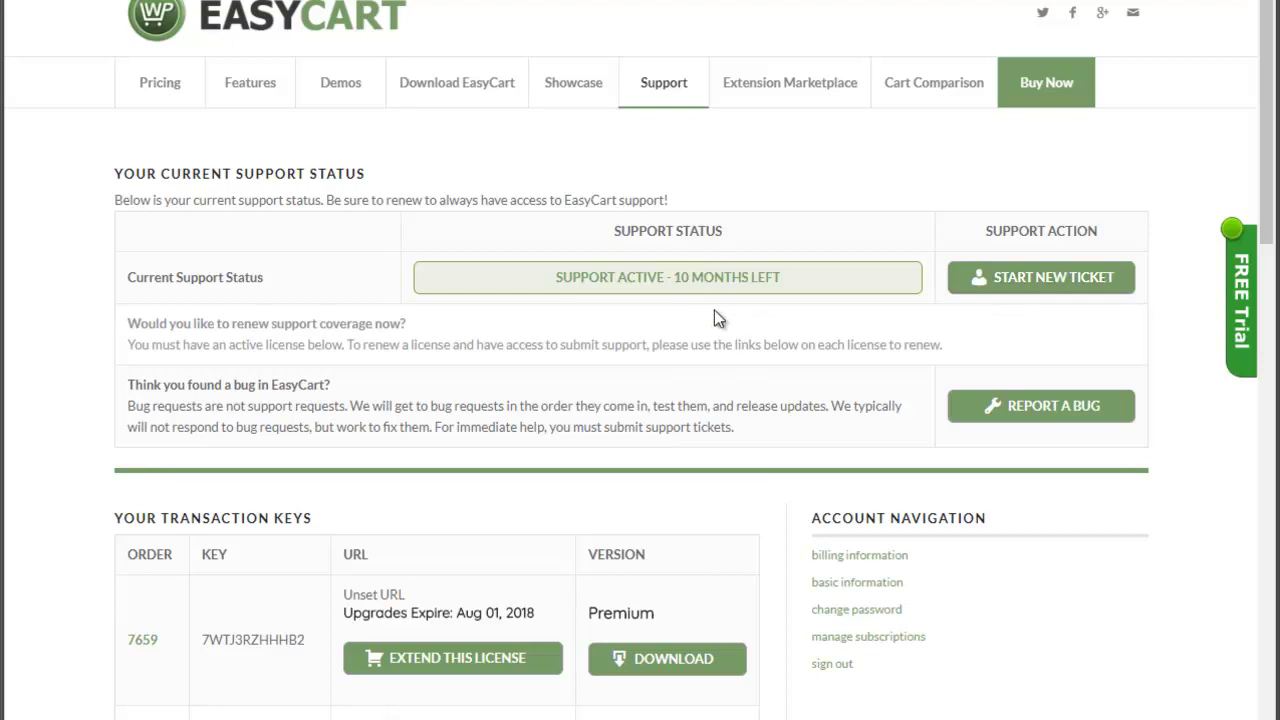
Scroll through the Premium and Professional transaction keys on the wpeasycart.com support account page.
scroll(509, 390, down, 3)
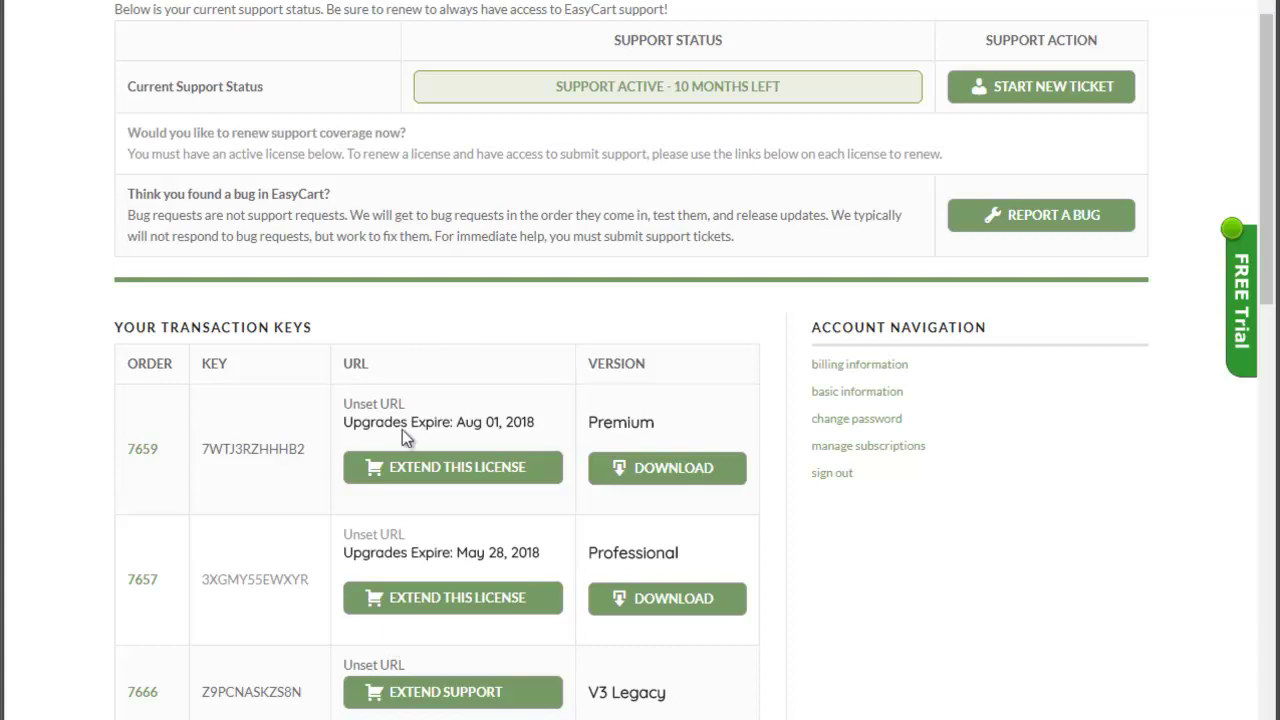
scroll(621, 545, up, 1)
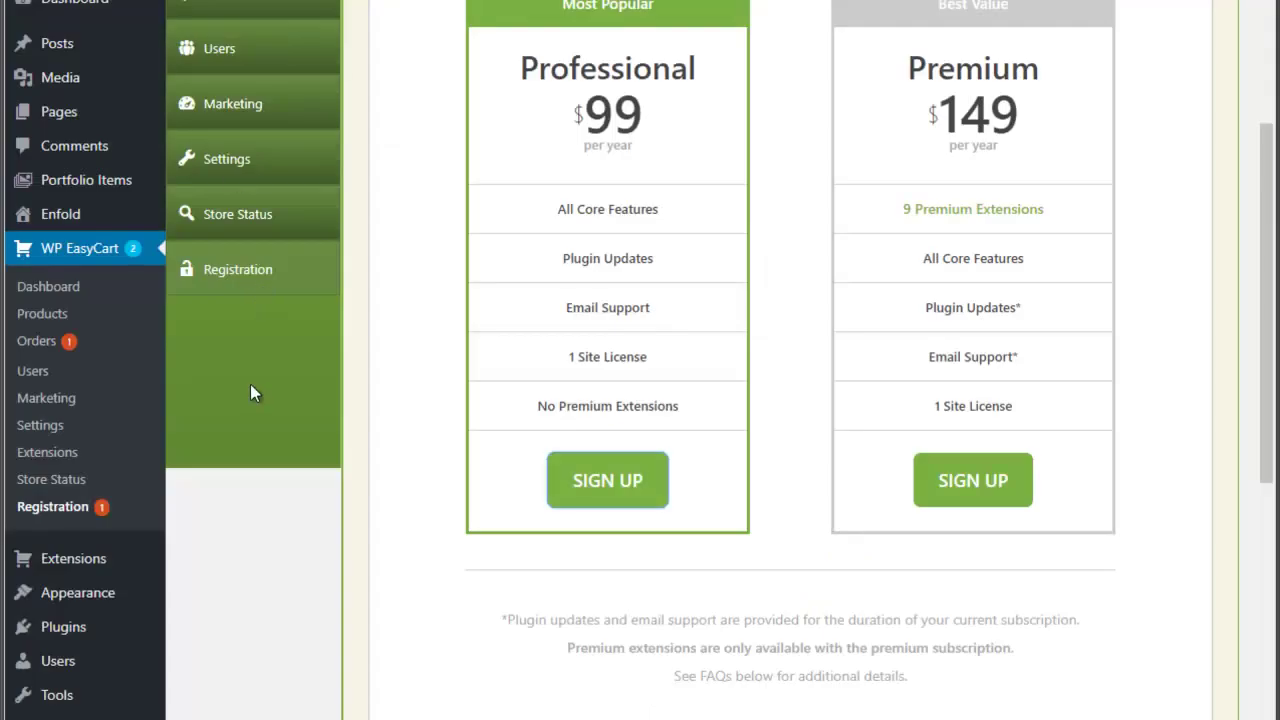
Upload the EasyCart Pro zip via Plugins > Add New, install it and activate it.
scroll(250, 387, up, 1)
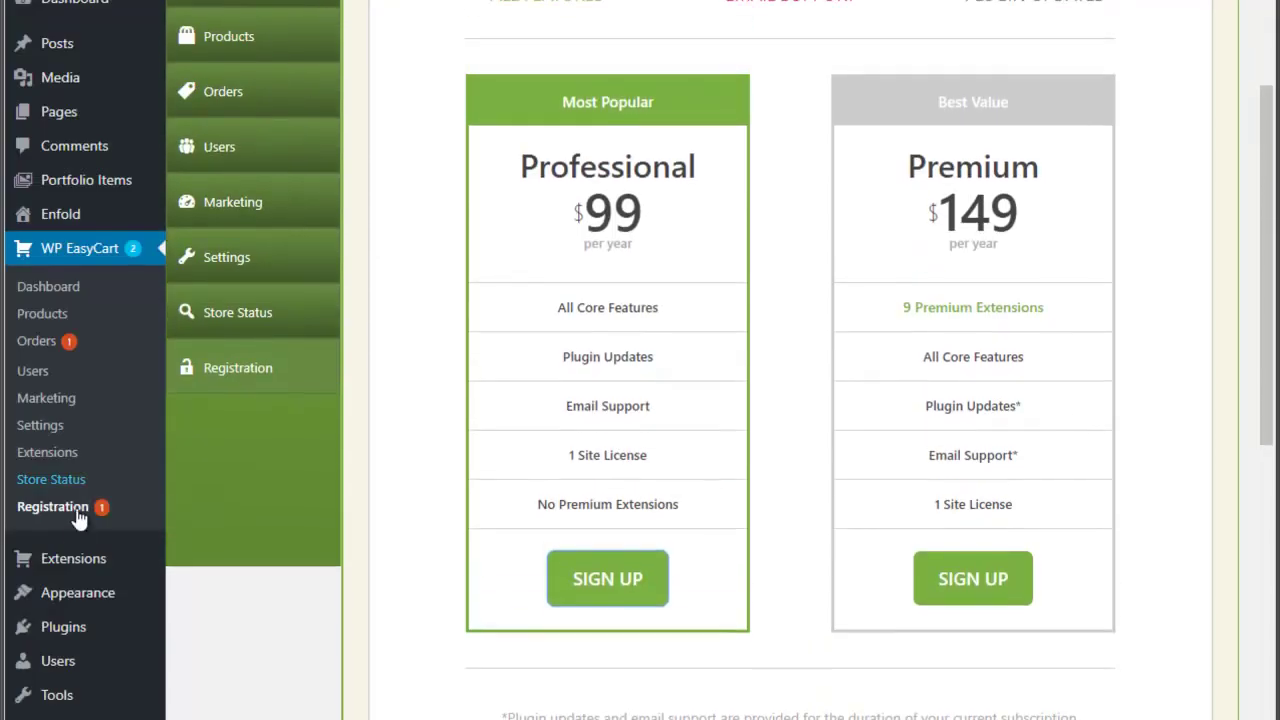
click(78, 630)
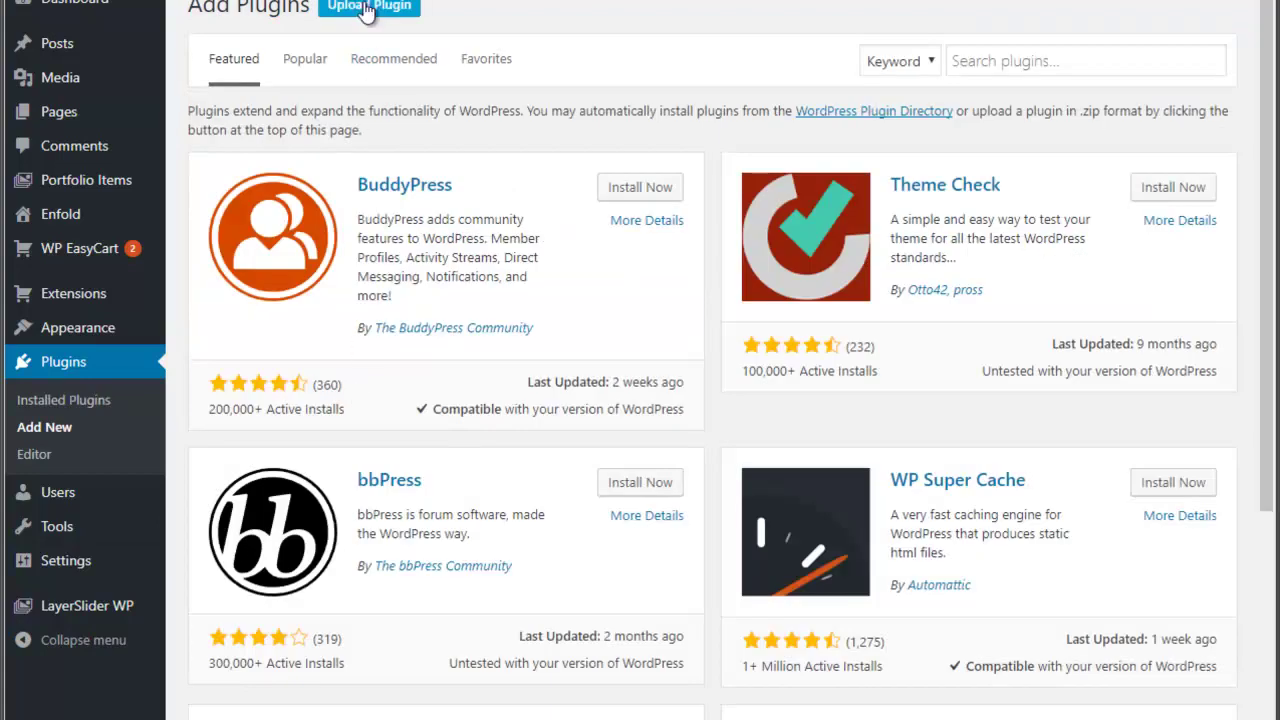
click(370, 8)
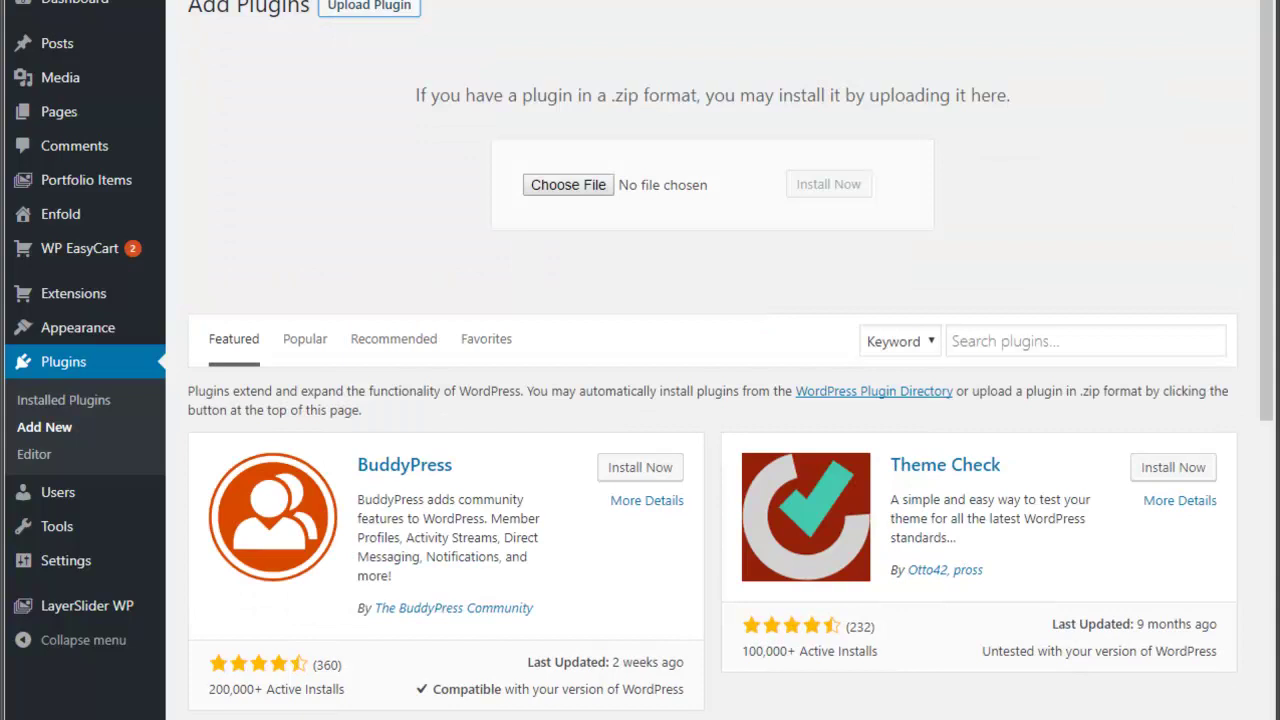
drag(432, 116, 663, 186)
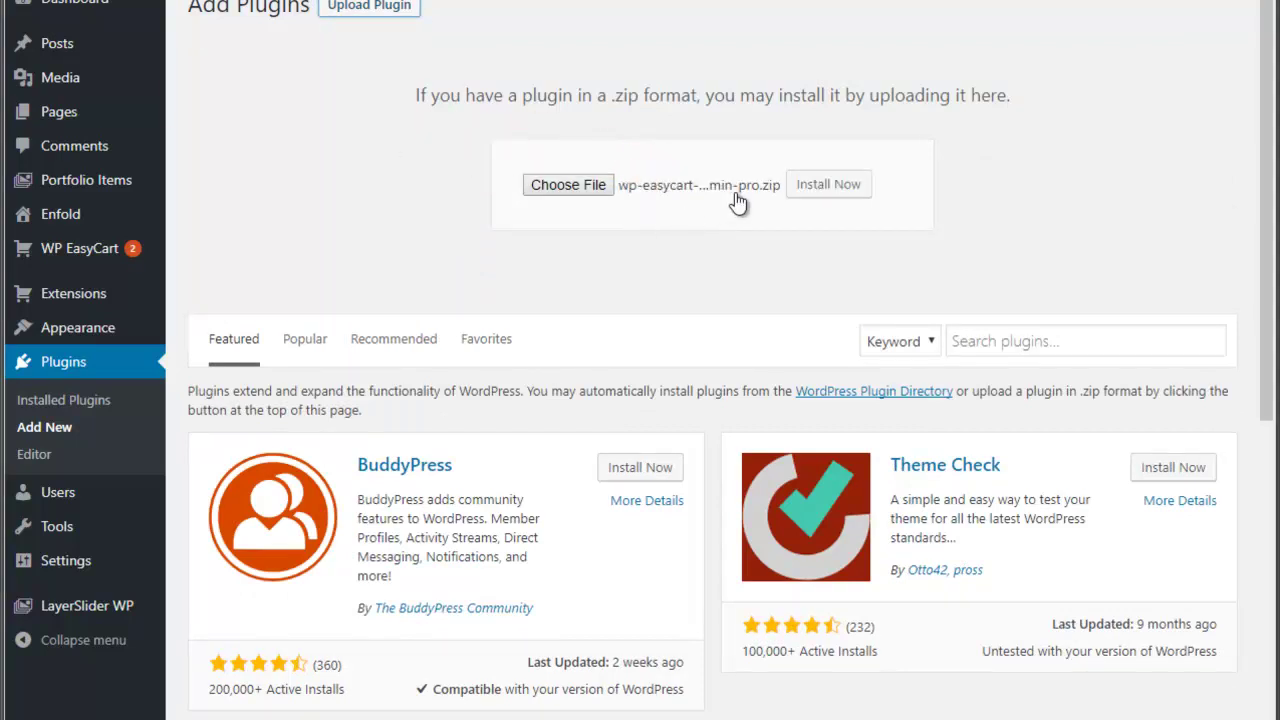
click(839, 193)
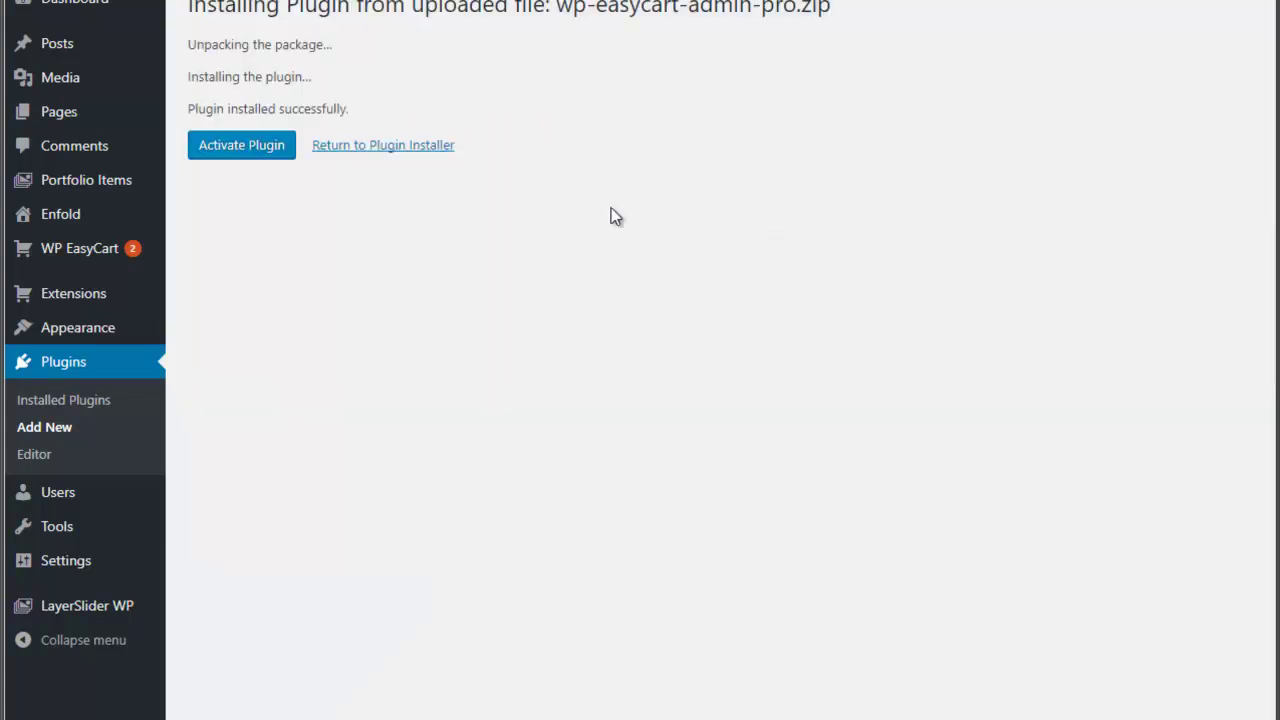
click(254, 156)
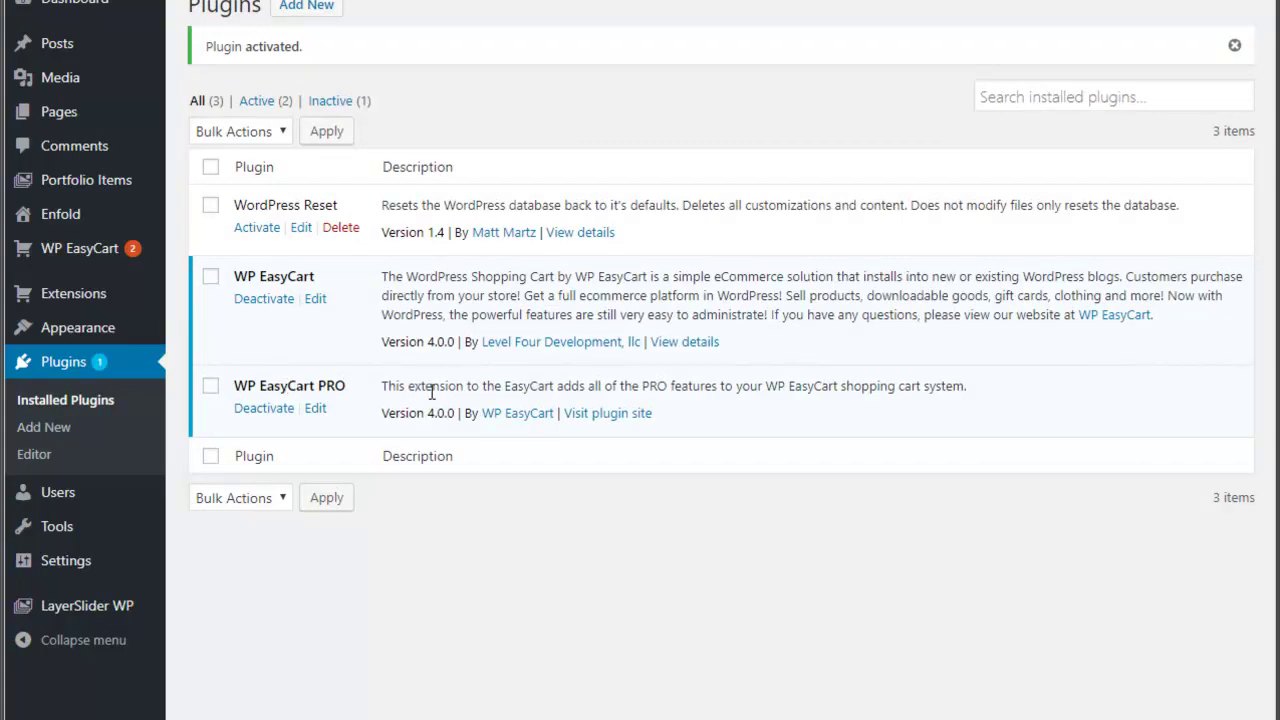
mouse_move(80, 248)
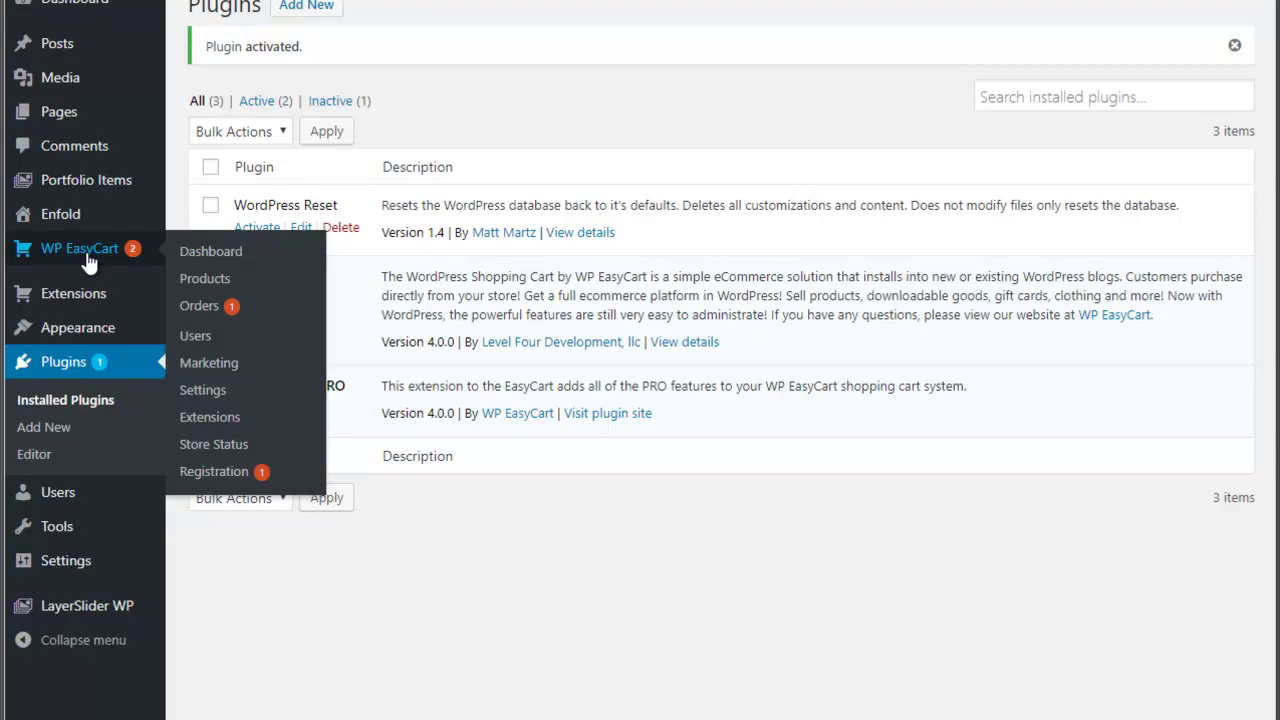
Visit Dashboard, Registration, Coupons and Promotions, confirming marketing is still locked behind Upgrade to Pro.
click(88, 256)
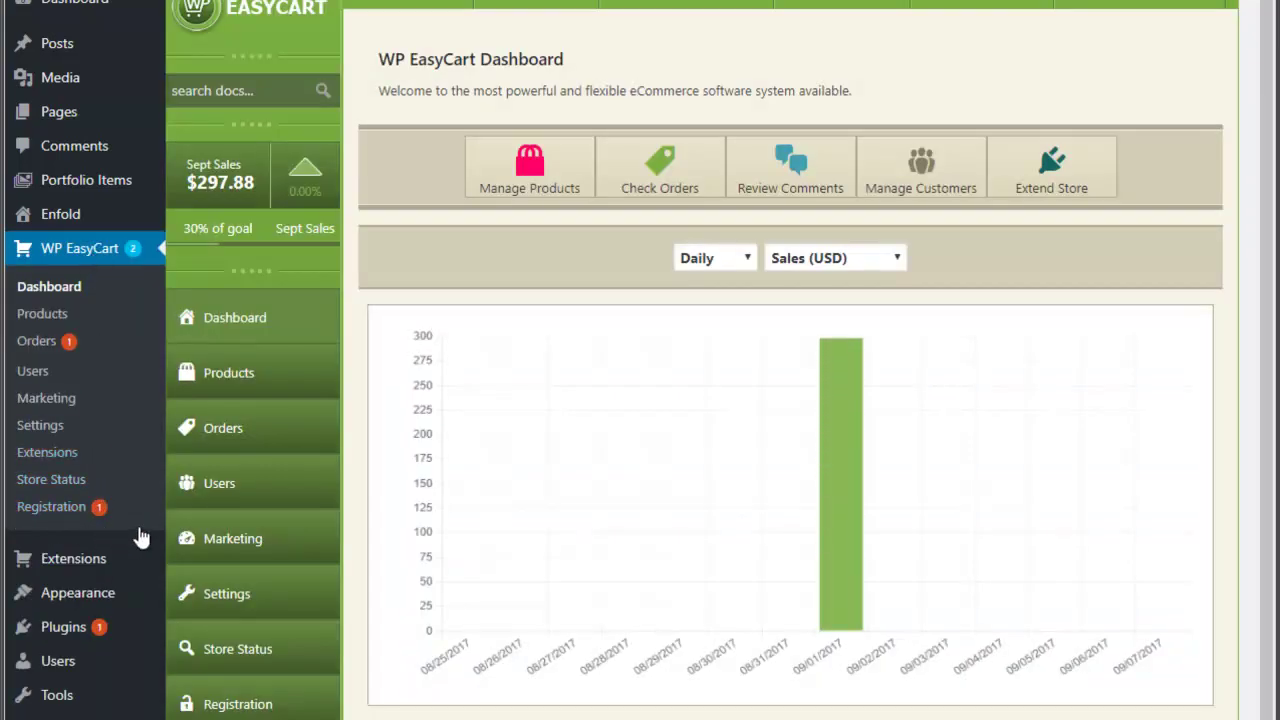
click(48, 510)
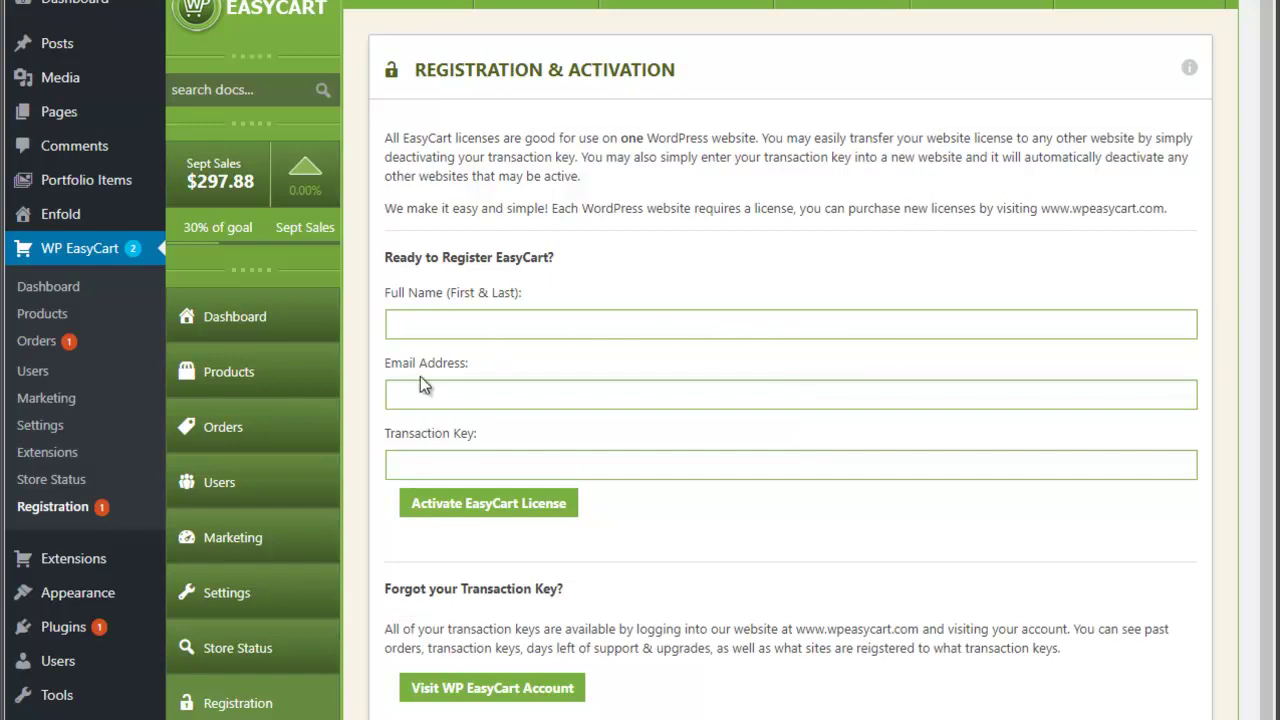
click(265, 540)
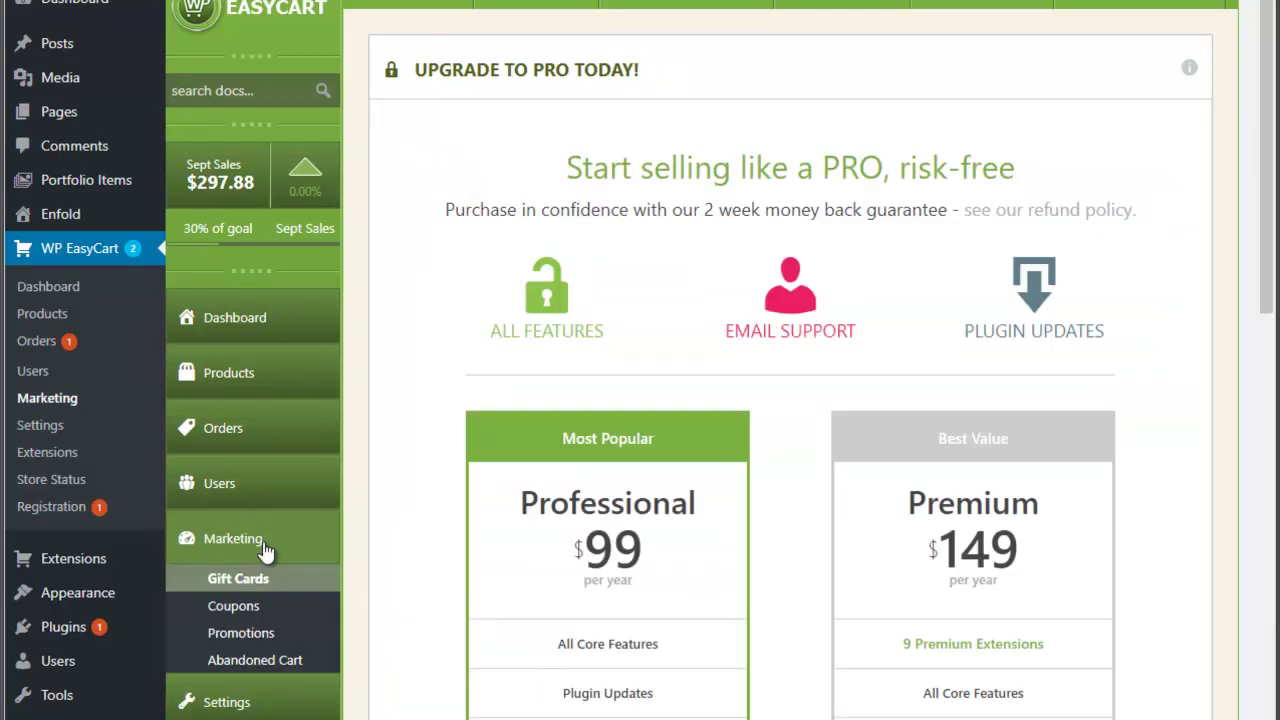
click(234, 605)
click(243, 636)
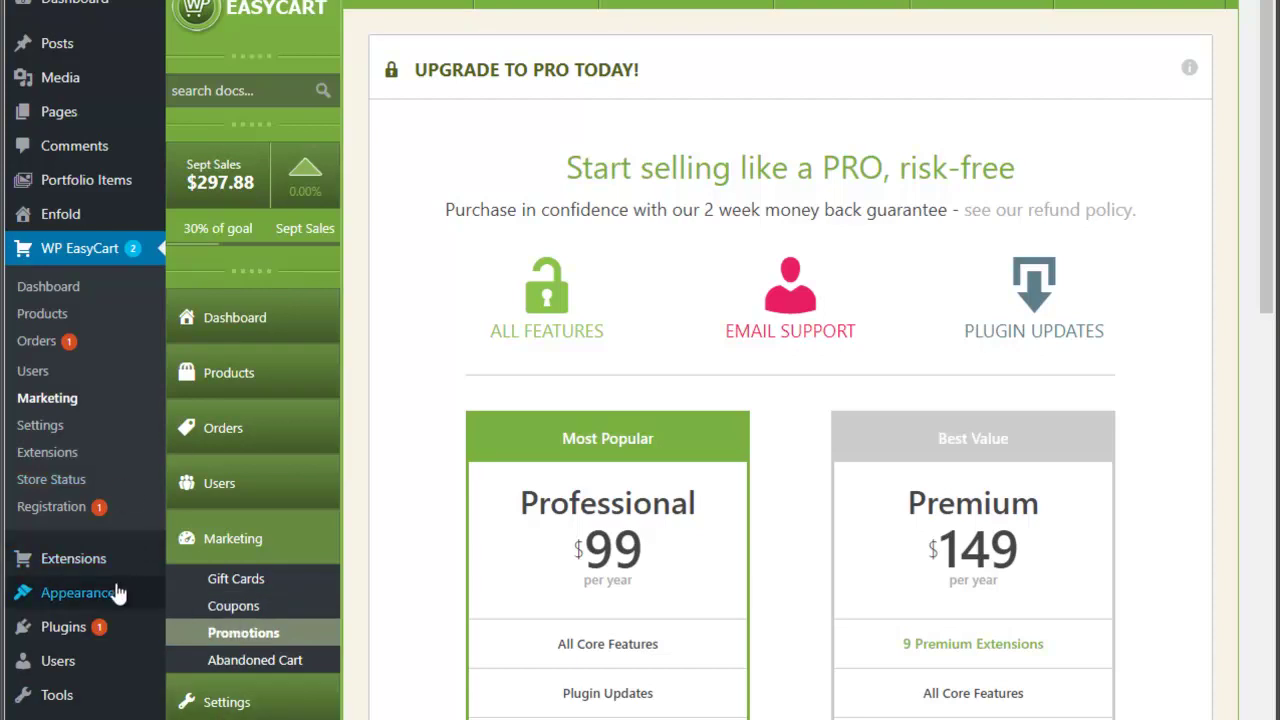
click(62, 522)
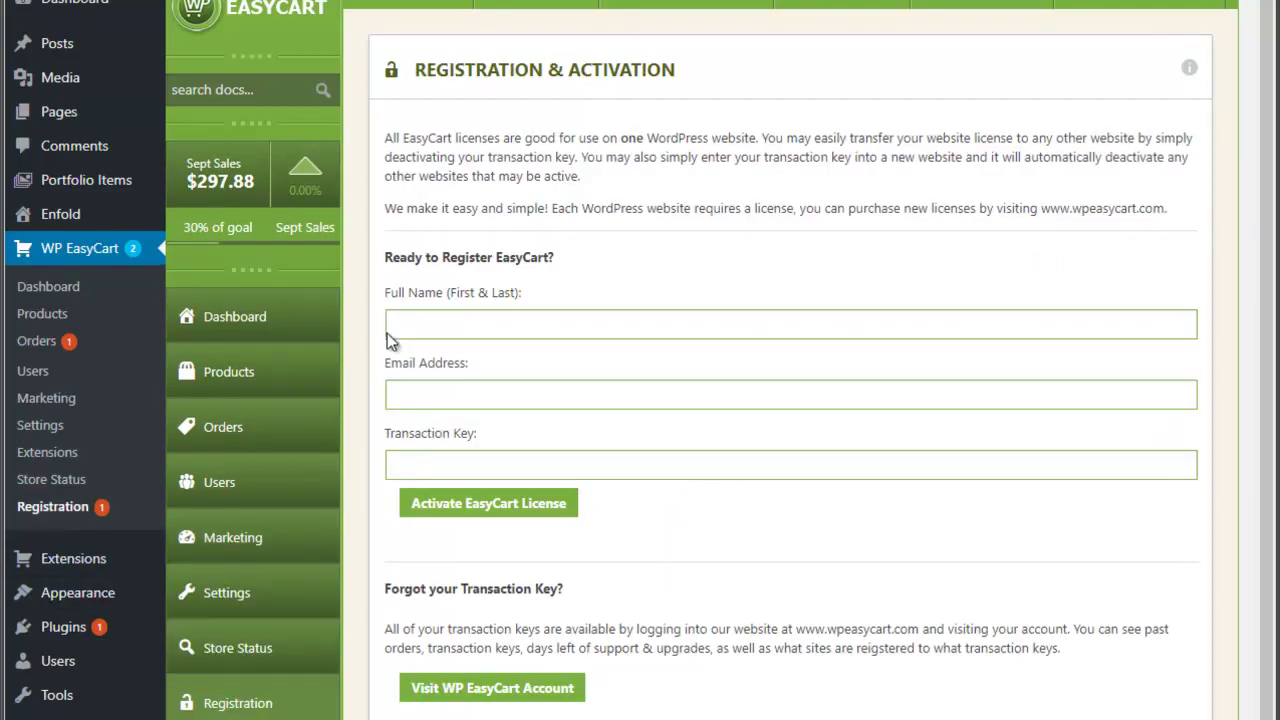
click(426, 325)
text(JOsh)
key(BackSpace)
key(BackSpace)
key(BackSpace)
key(Tab)
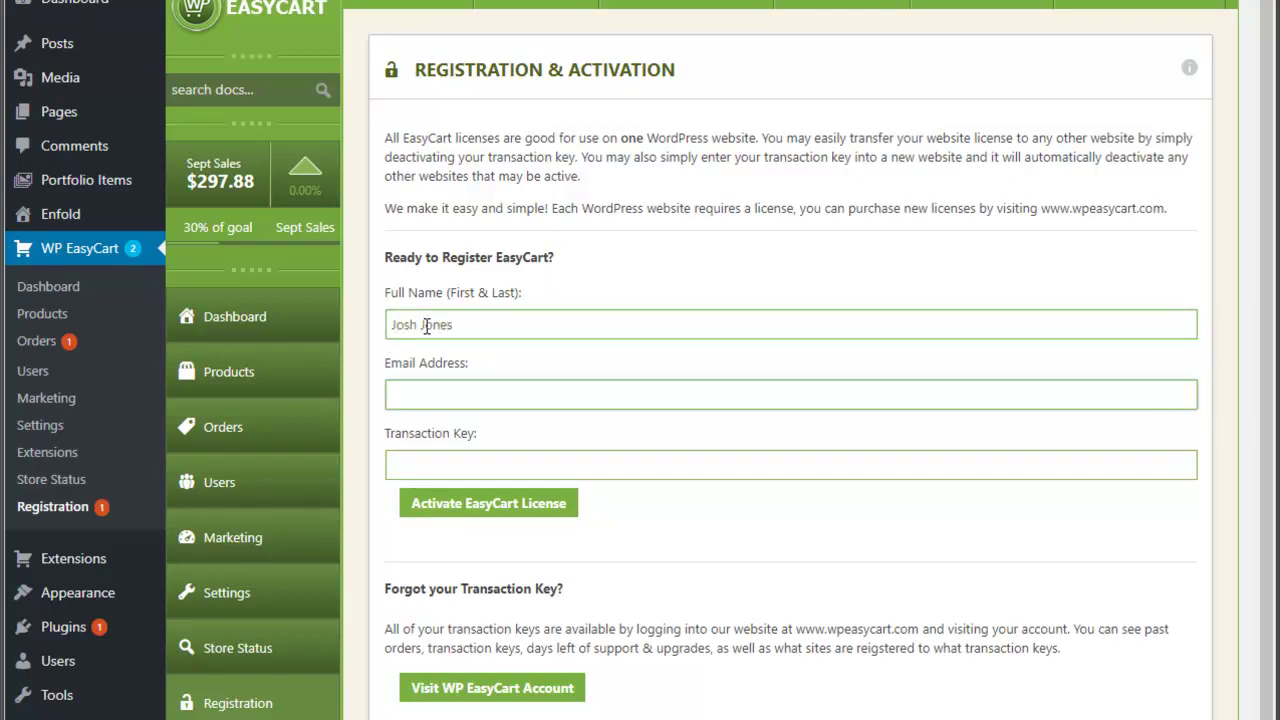
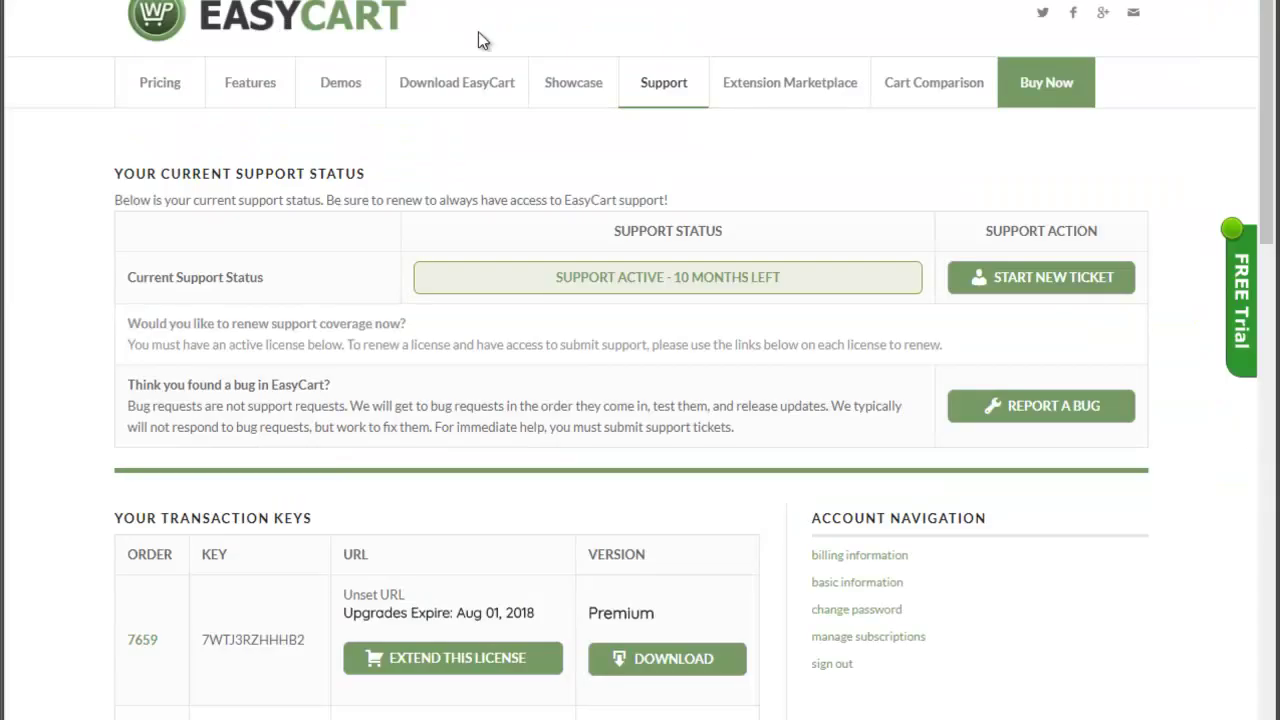
scroll(578, 470, down, 1)
scroll(578, 483, down, 1)
scroll(577, 484, up, 2)
scroll(575, 483, down, 2)
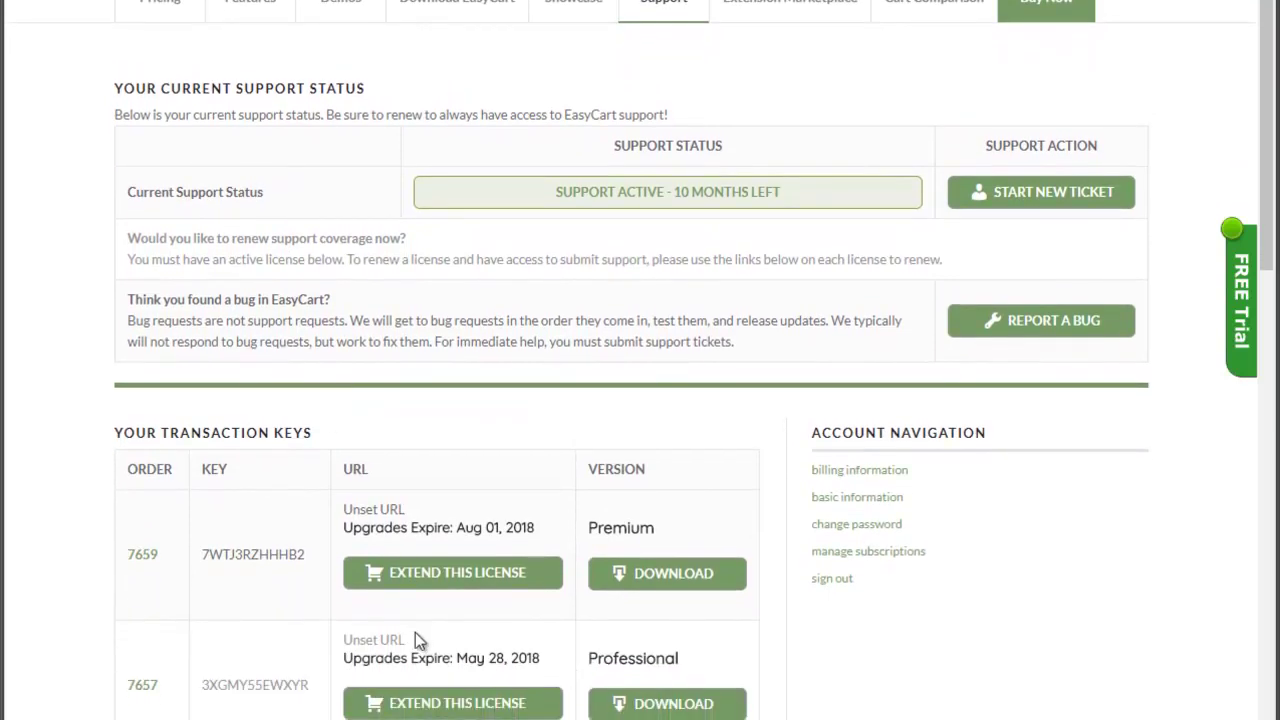
double_click(255, 688)
key(ctrl+c)
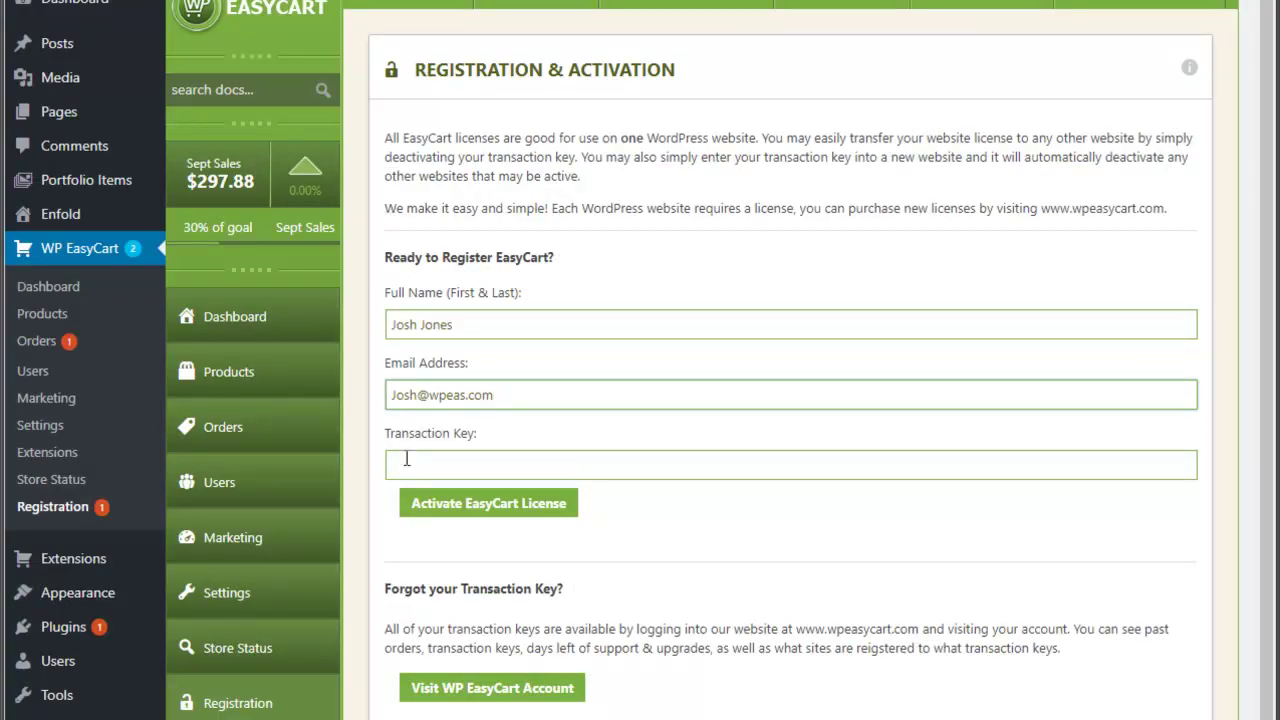
click(406, 459)
key(ctrl+v)
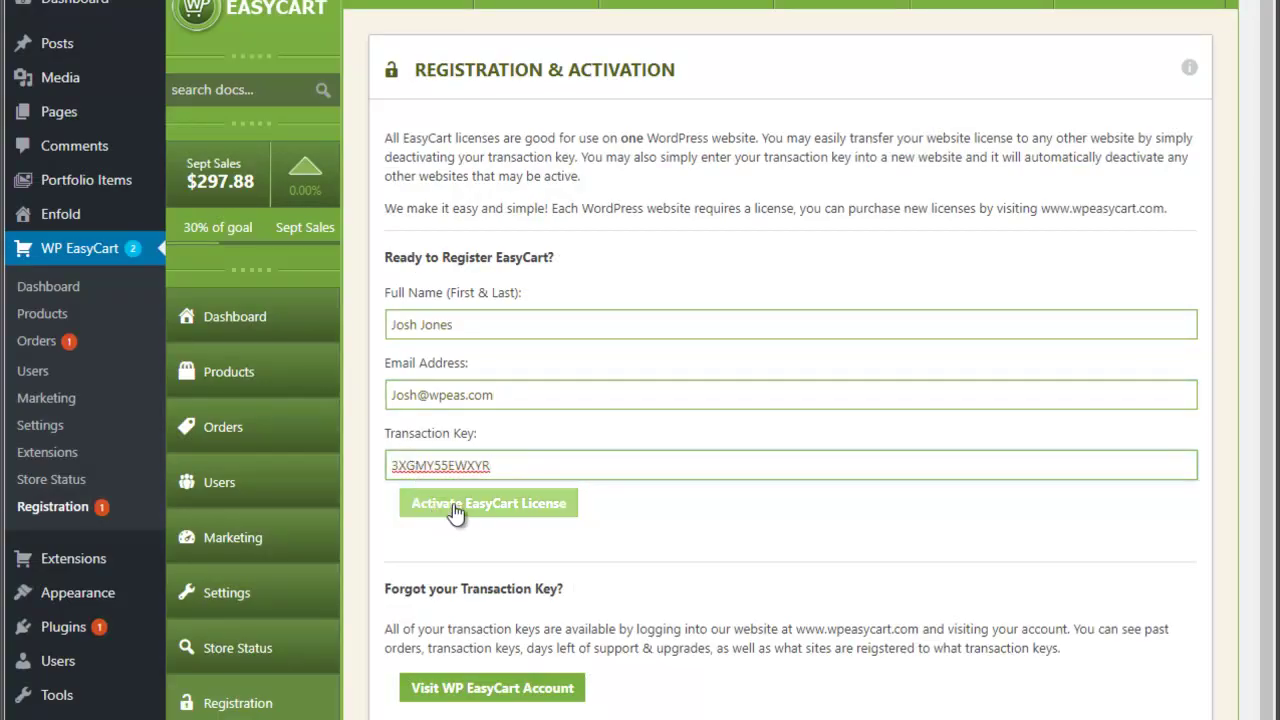
Activate the license, then try deactivating with an empty key field to show one is required.
click(455, 508)
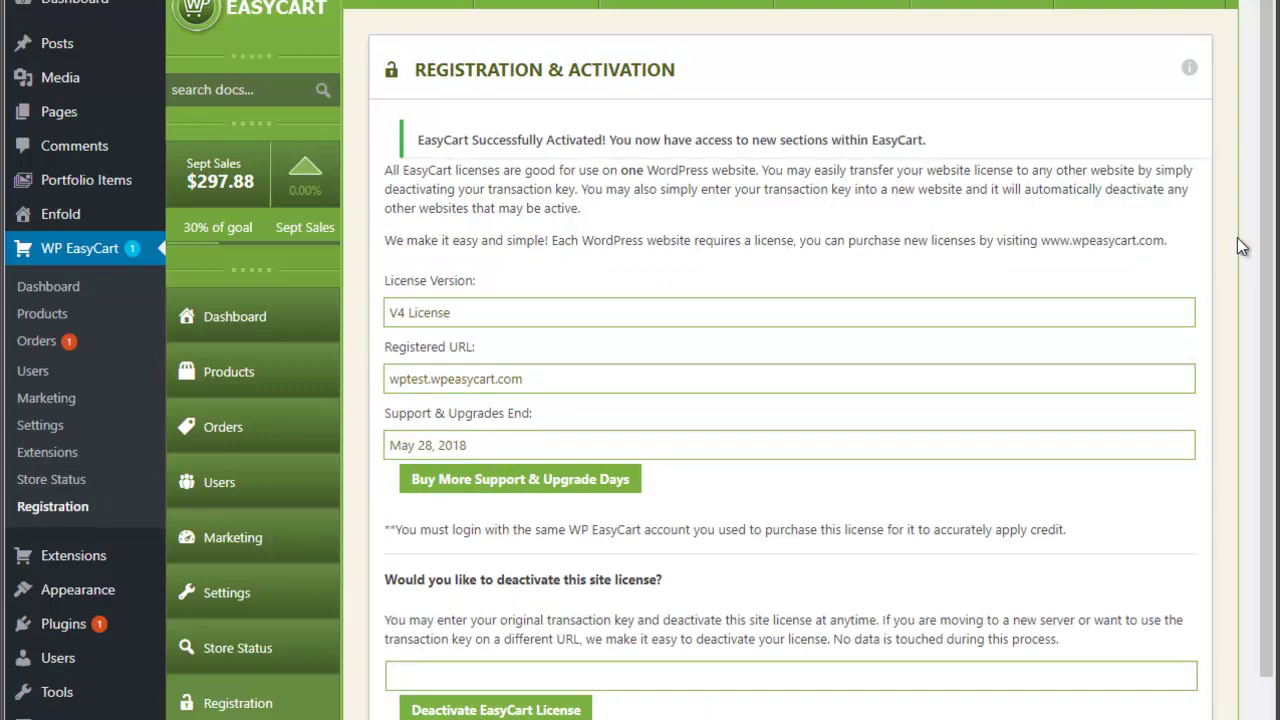
drag(1272, 222, 1270, 268)
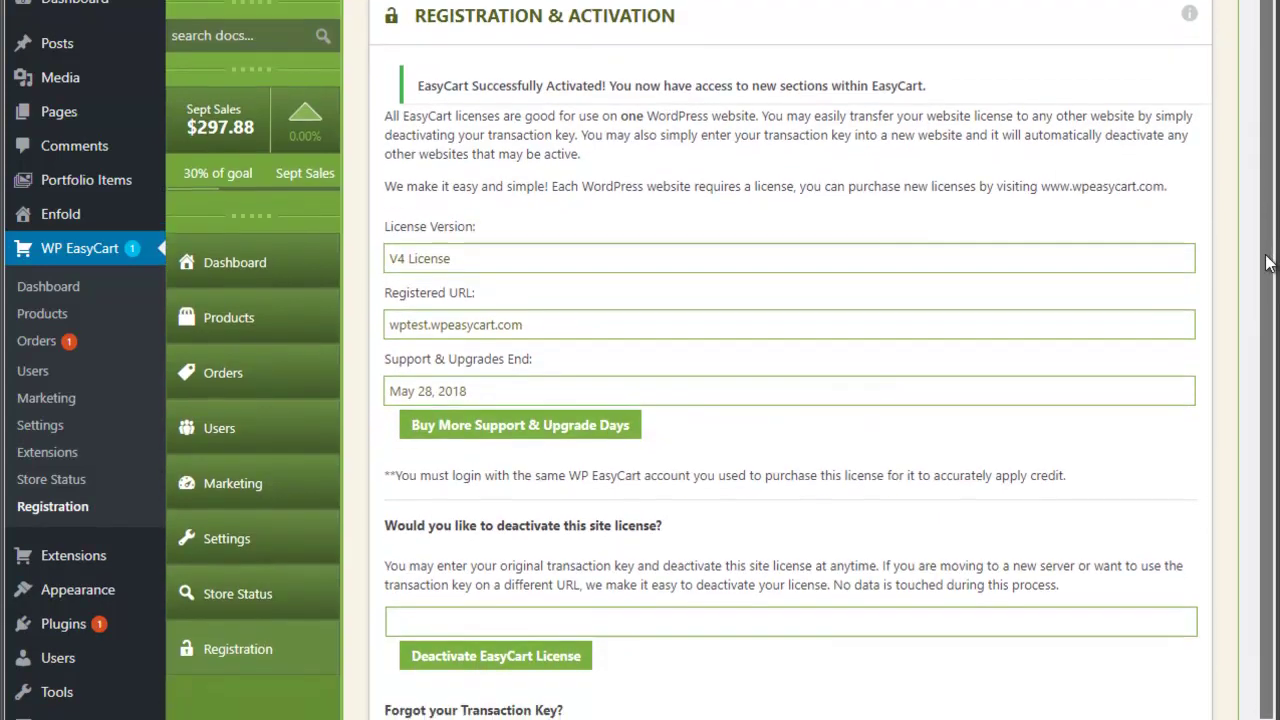
click(415, 616)
key(ctrl+v)
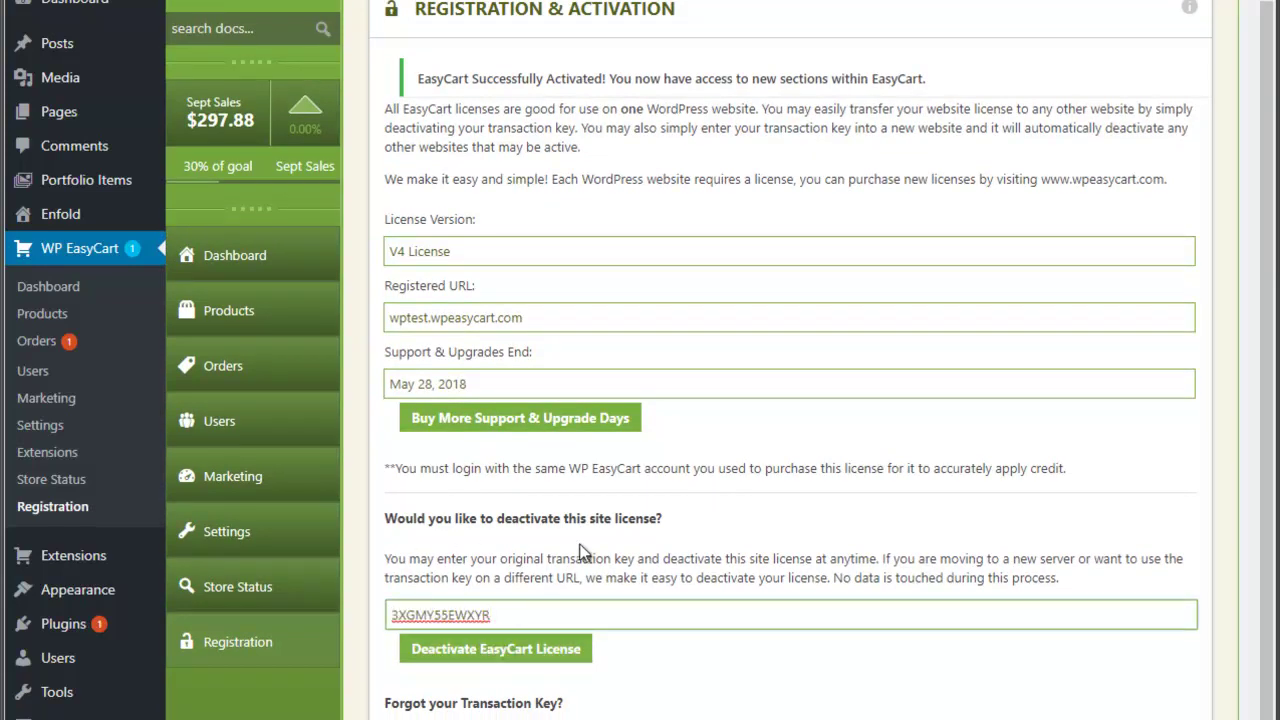
key(BackSpace)
key(BackSpace)
key(BackSpace)
key(BackSpace)
key(BackSpace)
key(BackSpace)
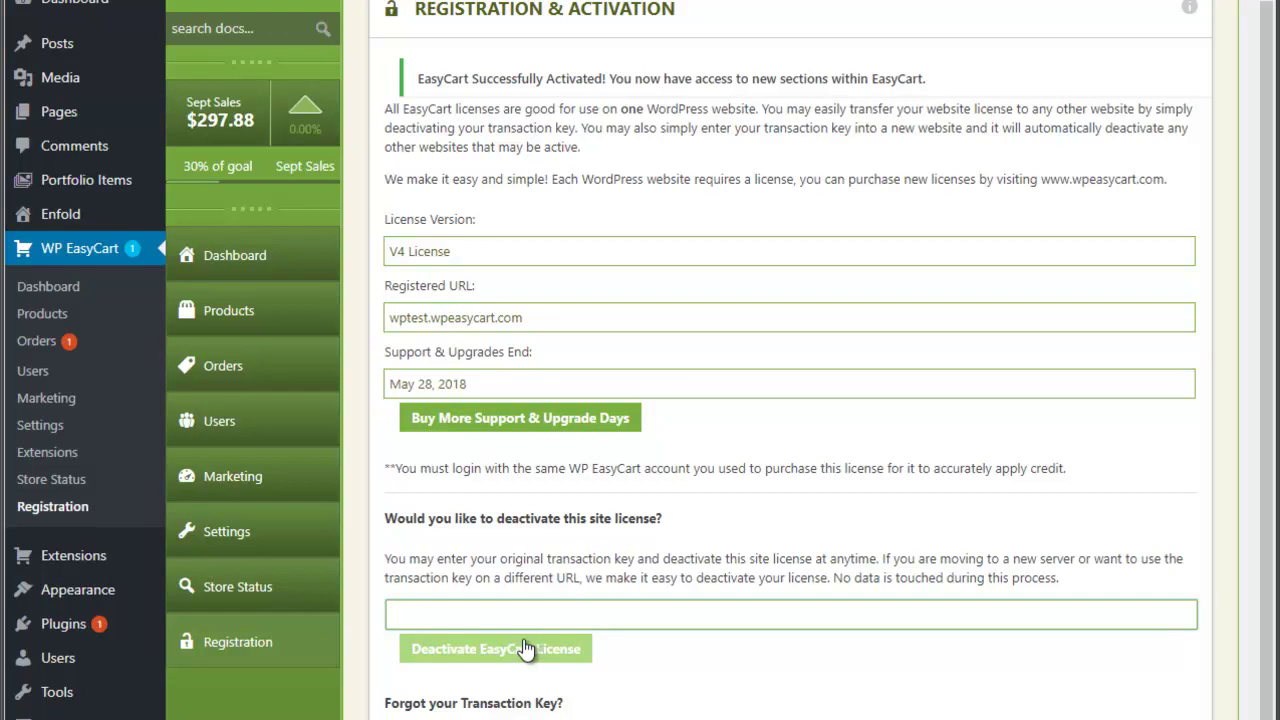
click(511, 645)
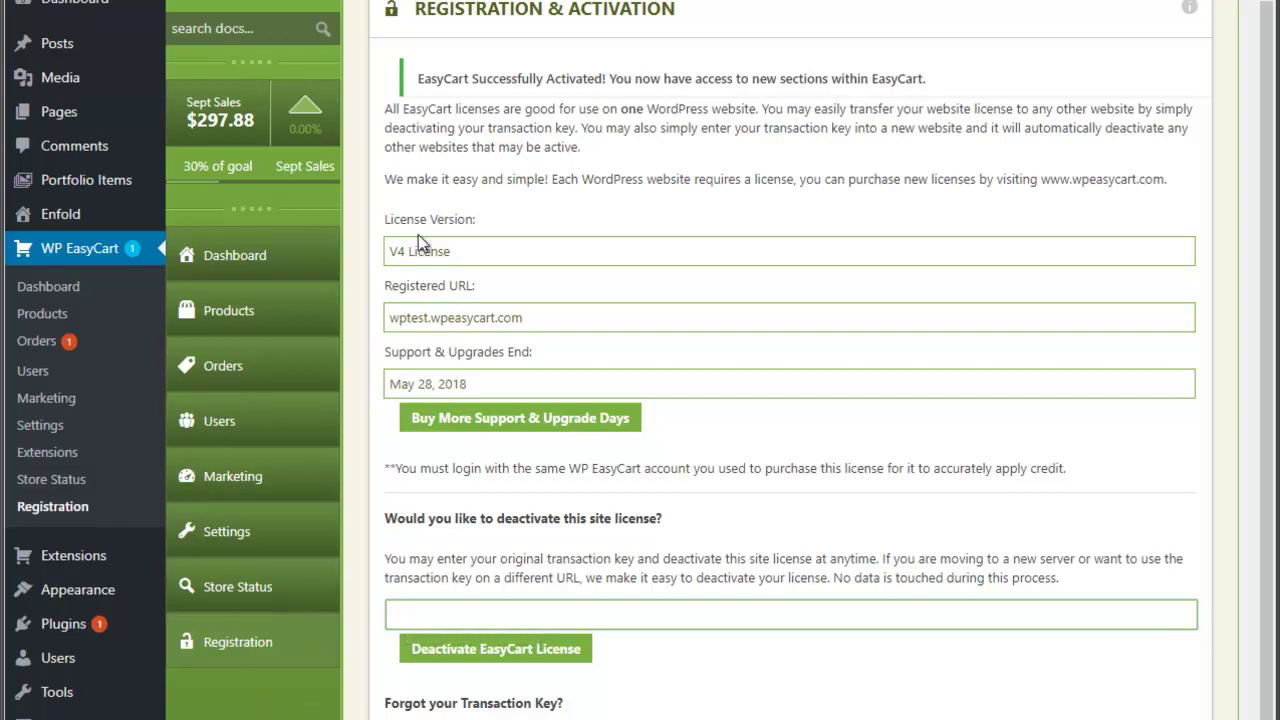
drag(459, 251, 389, 253)
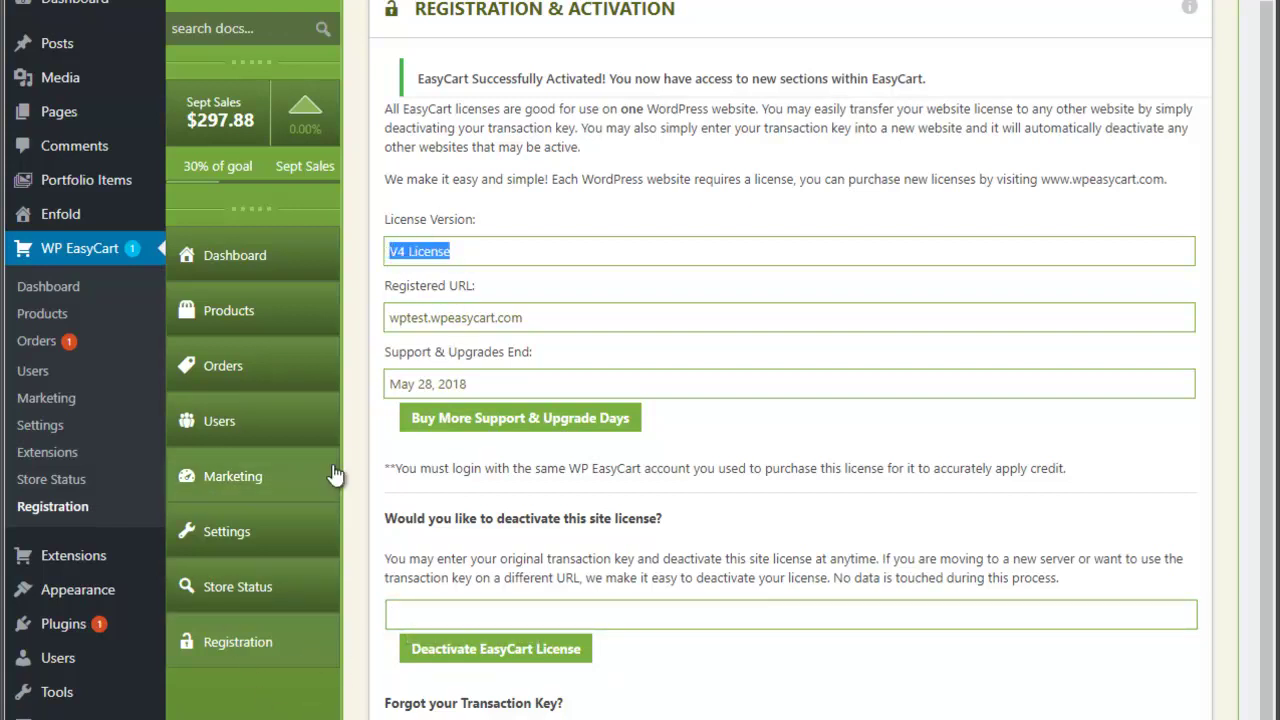
View the unlocked Coupons page, then open Order #1 and make its billing address editable.
click(247, 495)
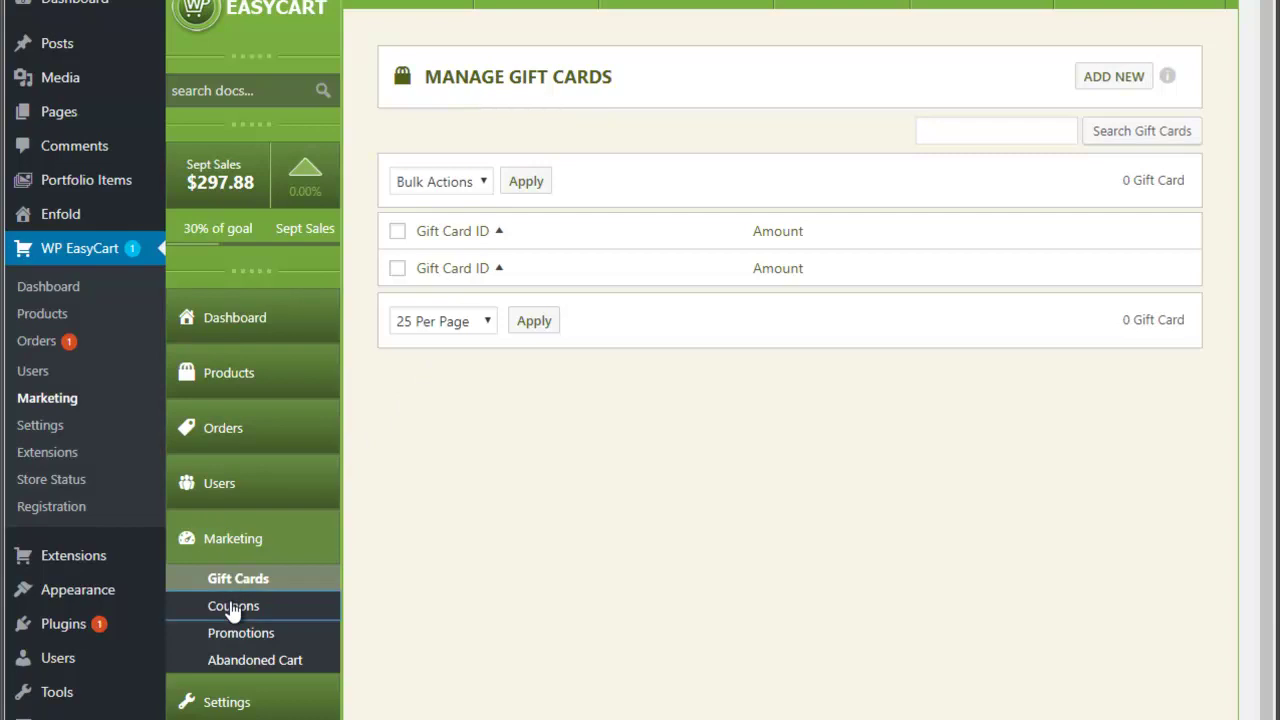
click(316, 610)
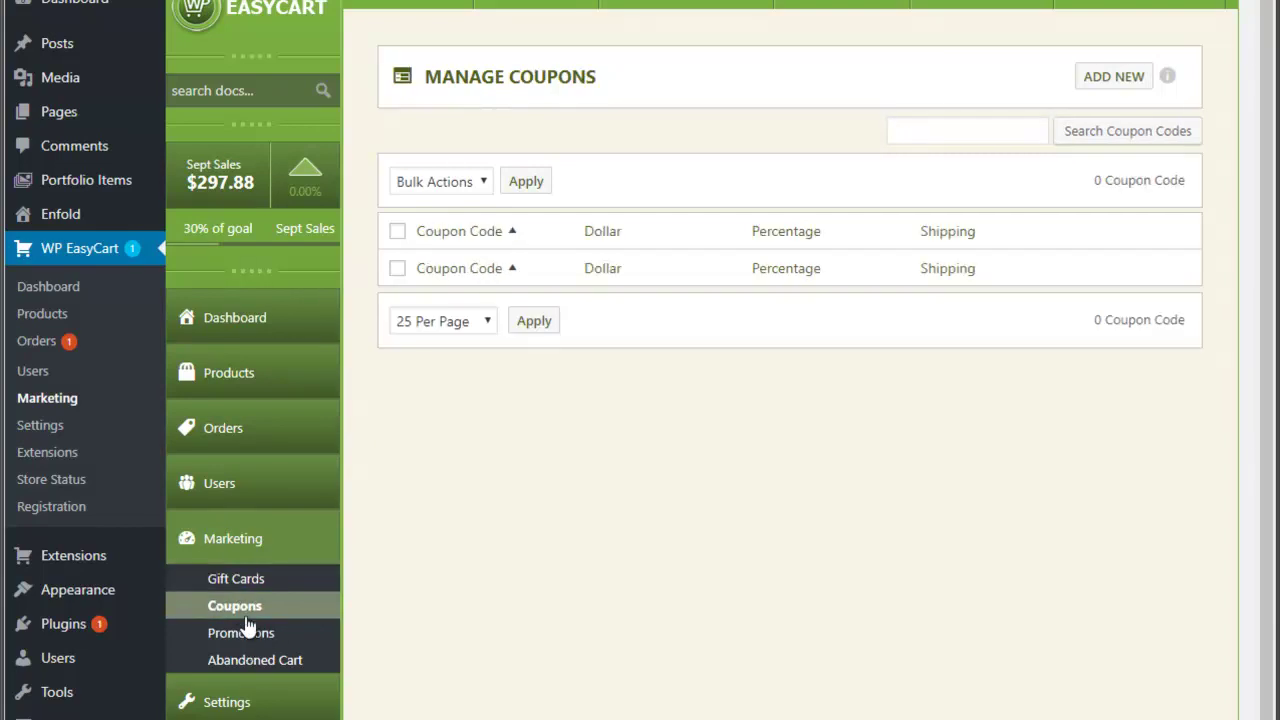
click(224, 434)
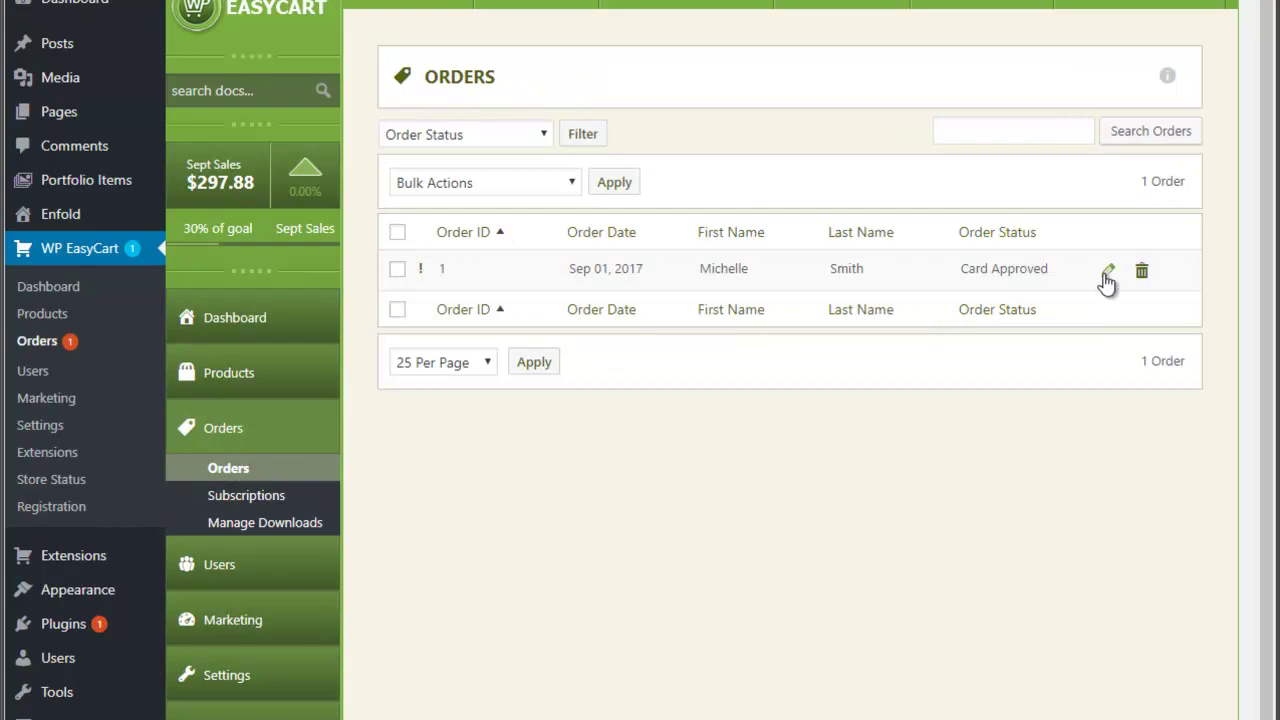
click(1106, 274)
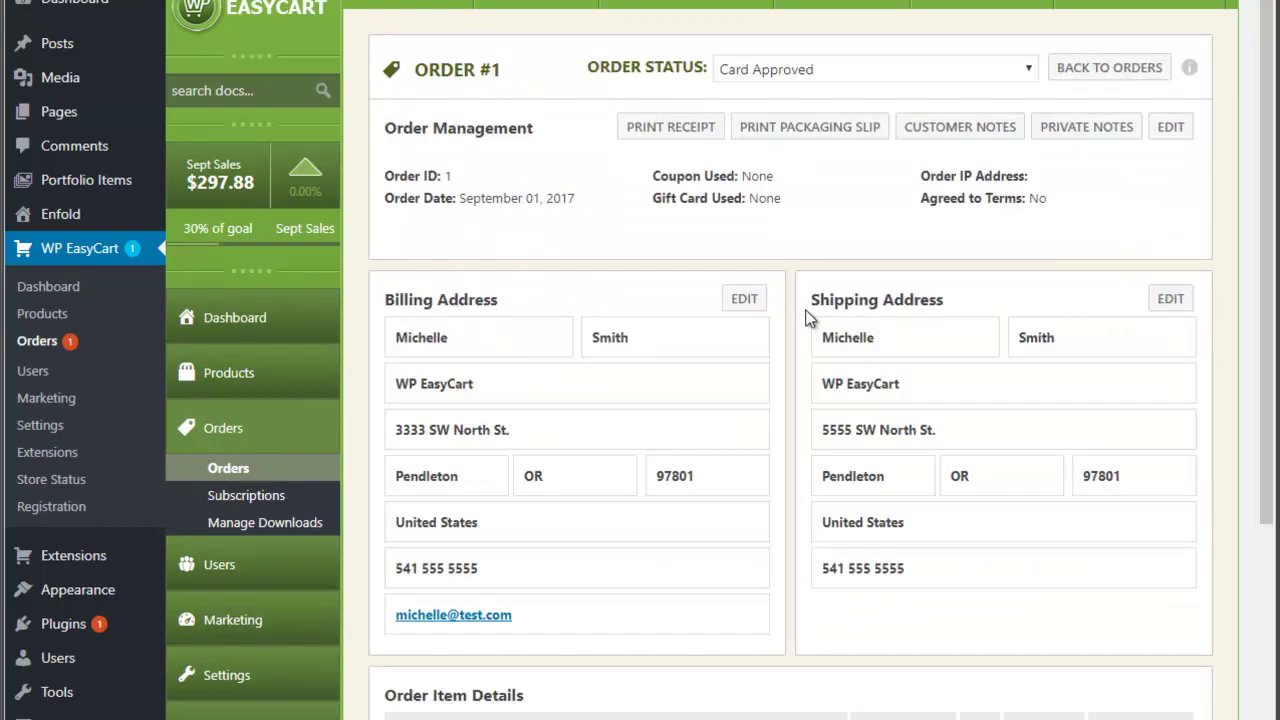
click(745, 300)
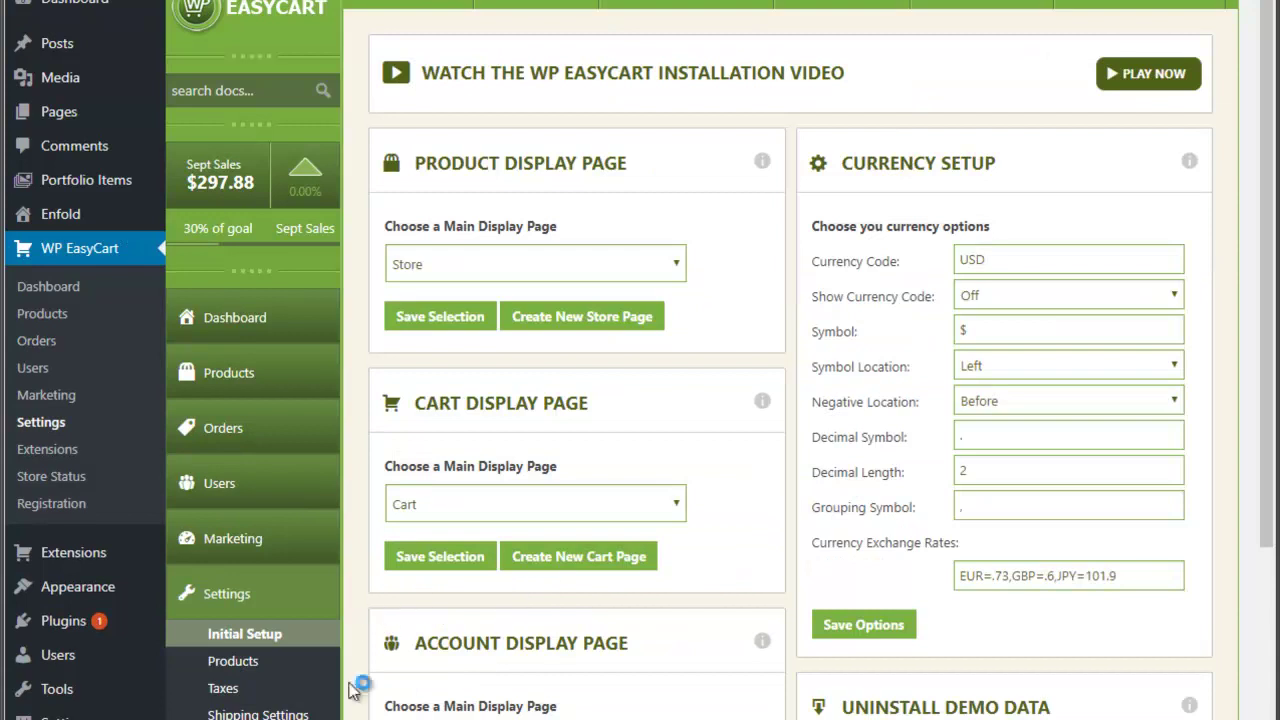
Set STRIPE as the Live Payment Method in Payment settings and review its fields.
scroll(805, 515, down, 3)
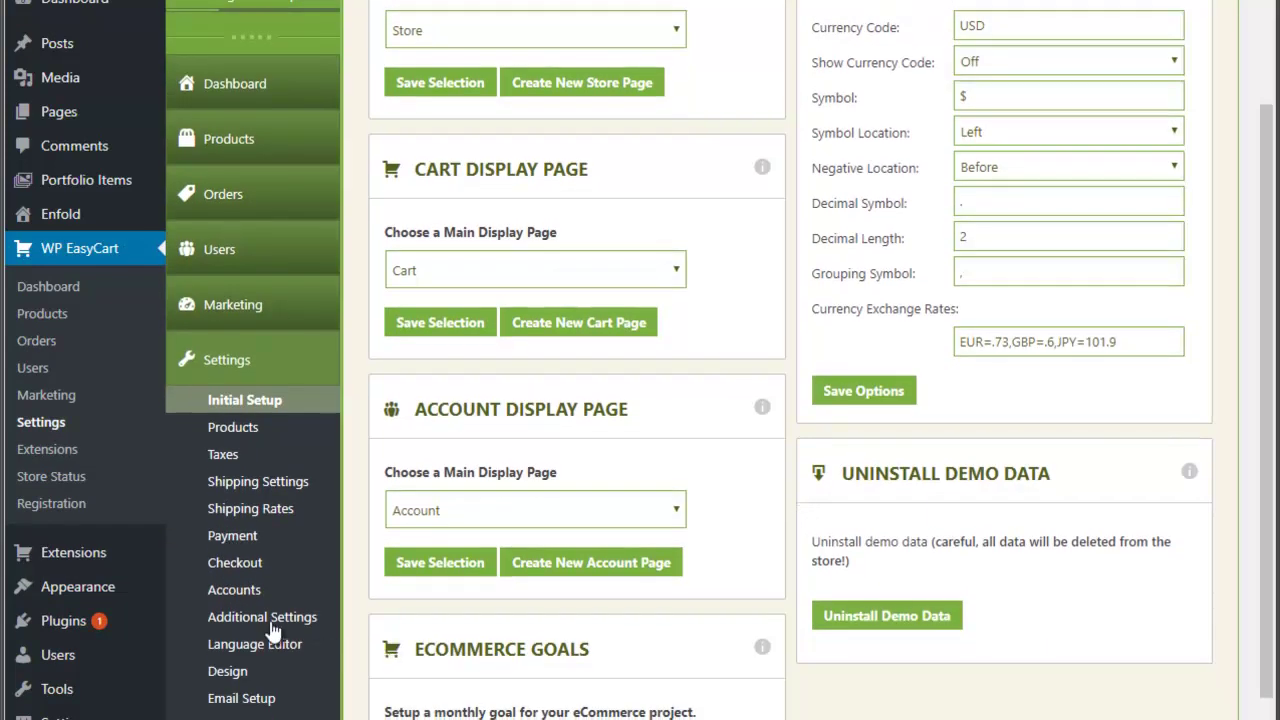
click(236, 538)
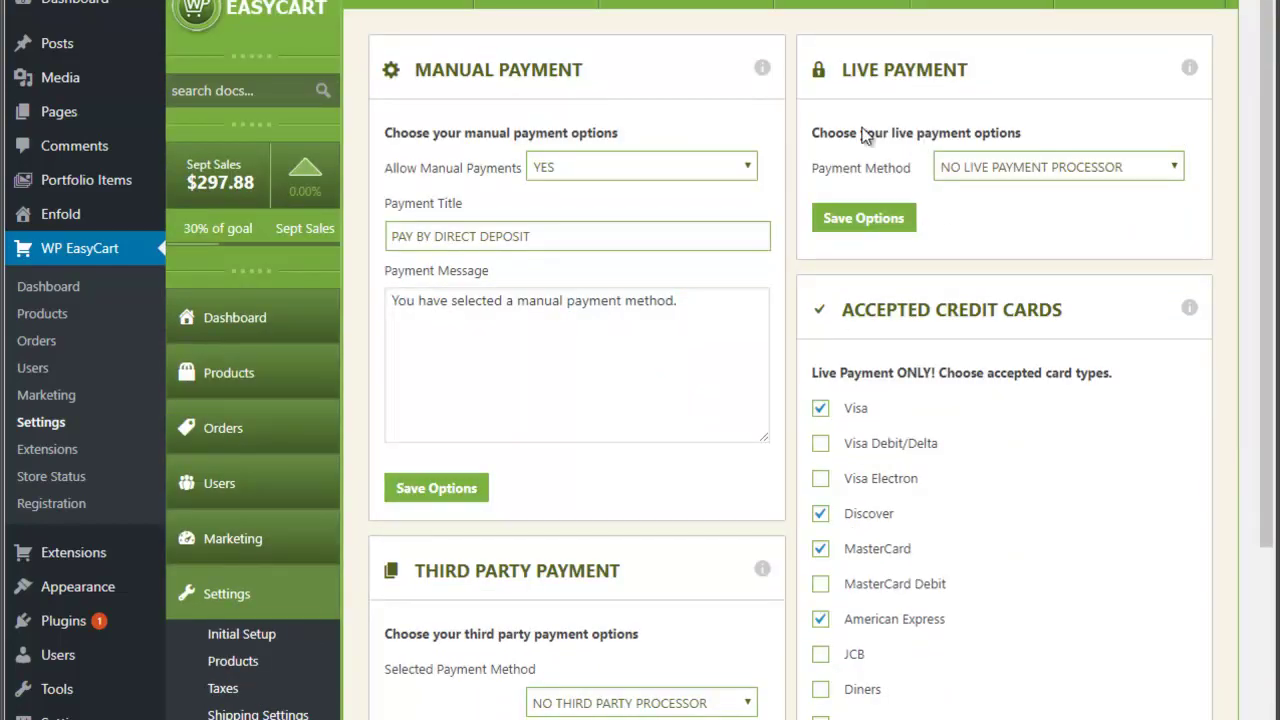
click(996, 170)
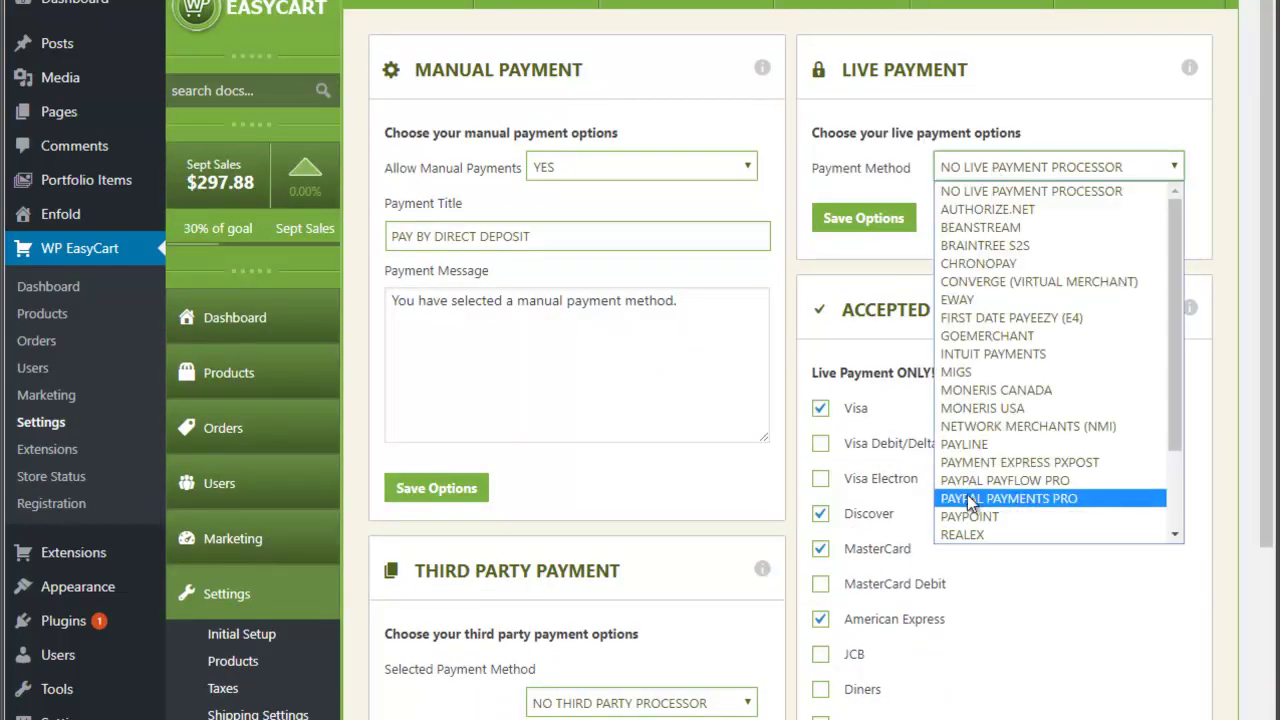
scroll(1176, 422, down, 2)
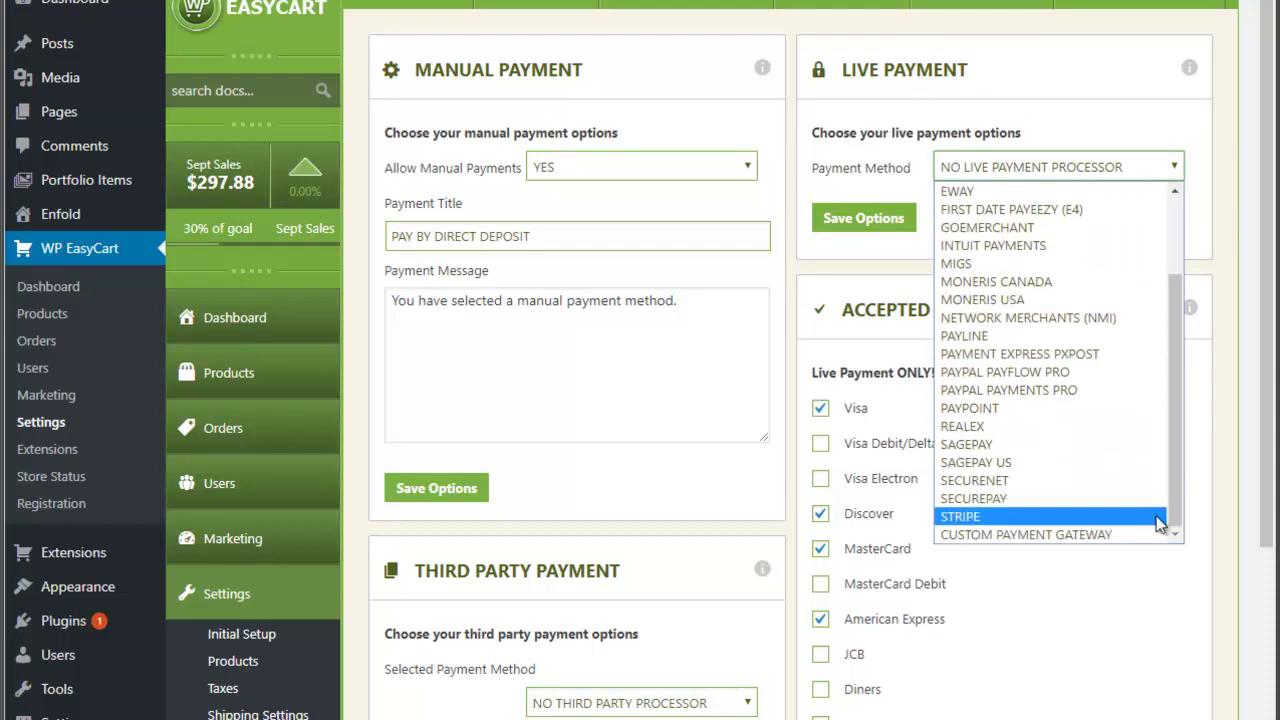
click(958, 516)
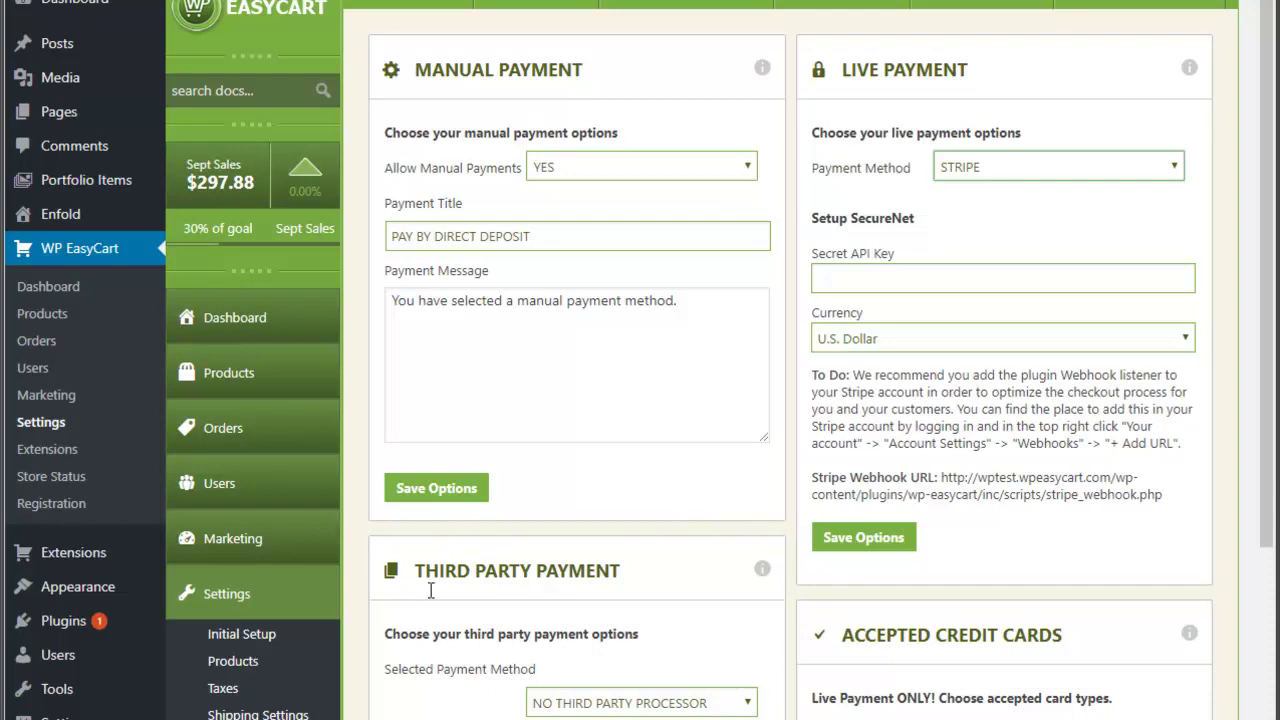
scroll(418, 612, down, 5)
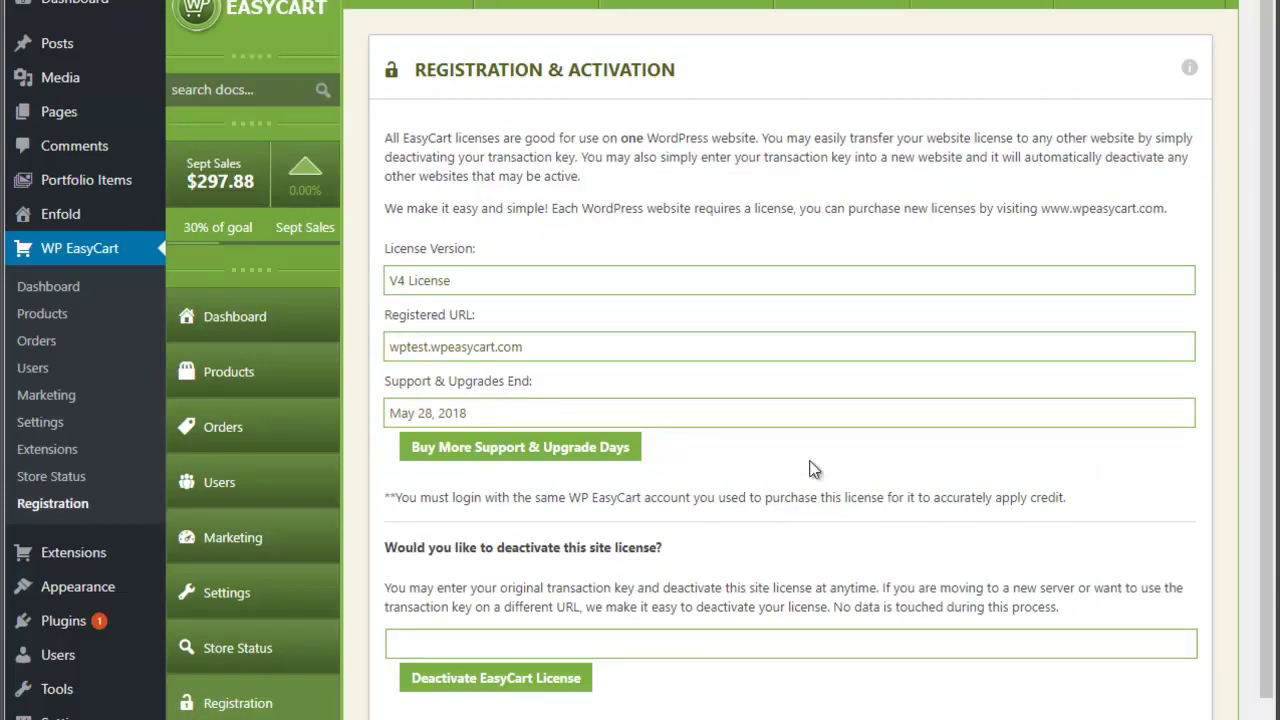
Scroll the wpeasycart.com account page showing support status and transaction keys.
scroll(818, 468, down, 3)
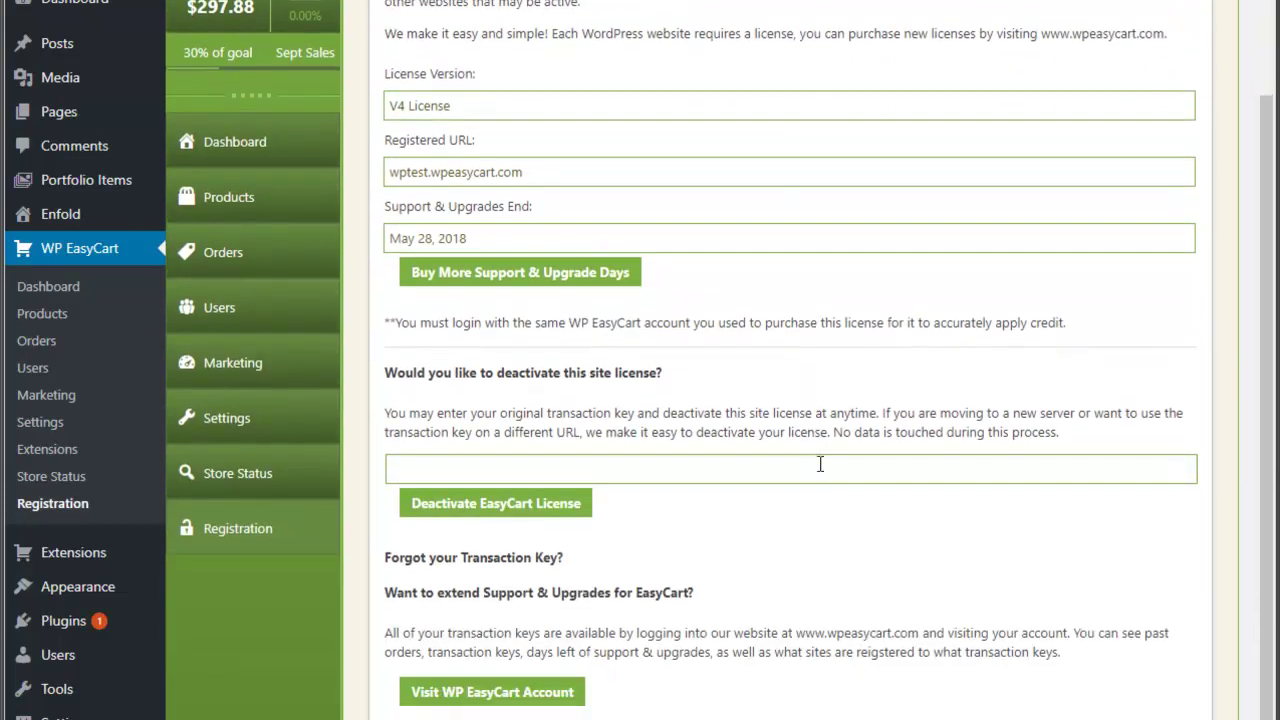